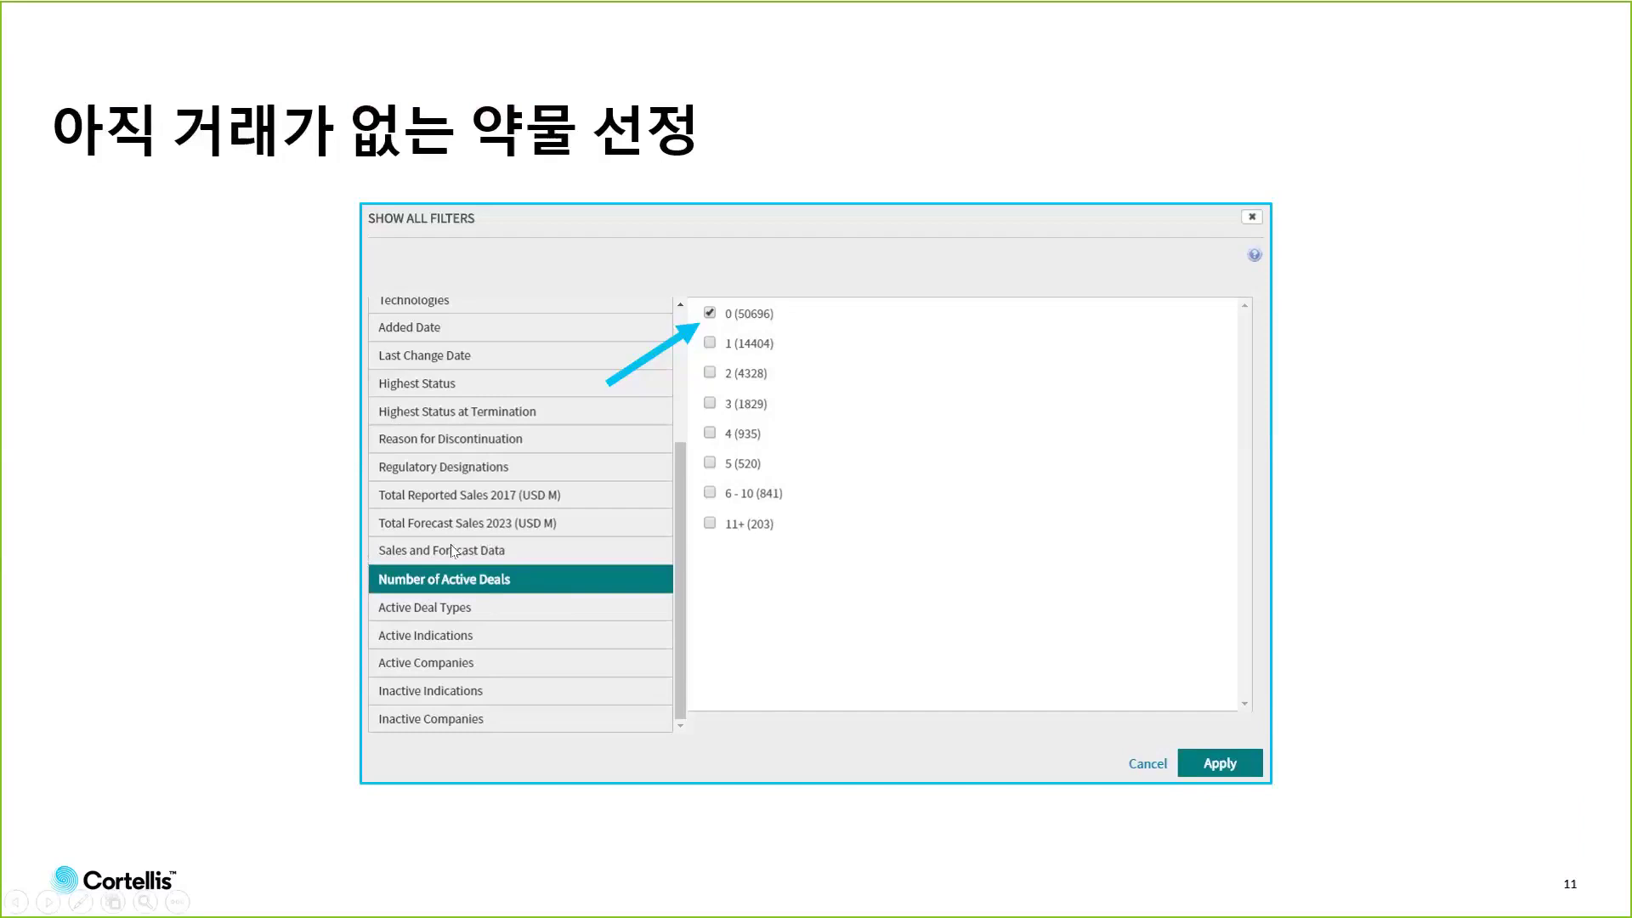
click(517, 605)
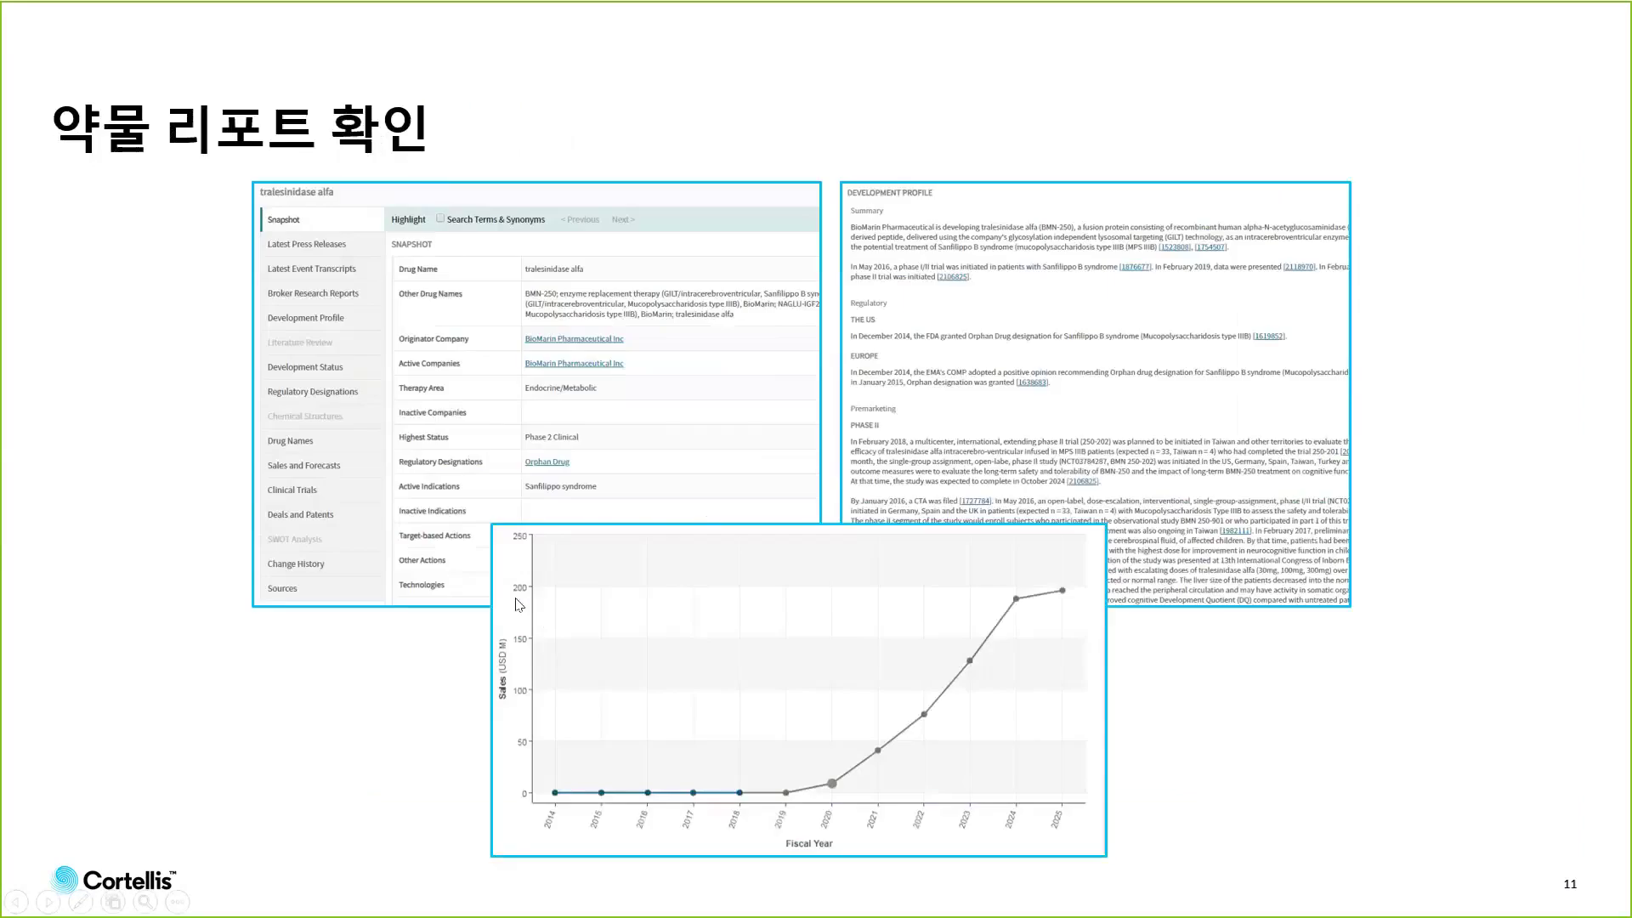
click(518, 605)
Step: Switch from the slides to Cortellis in the browser, return to its home page and open the list of all drugs
key(alt+Tab)
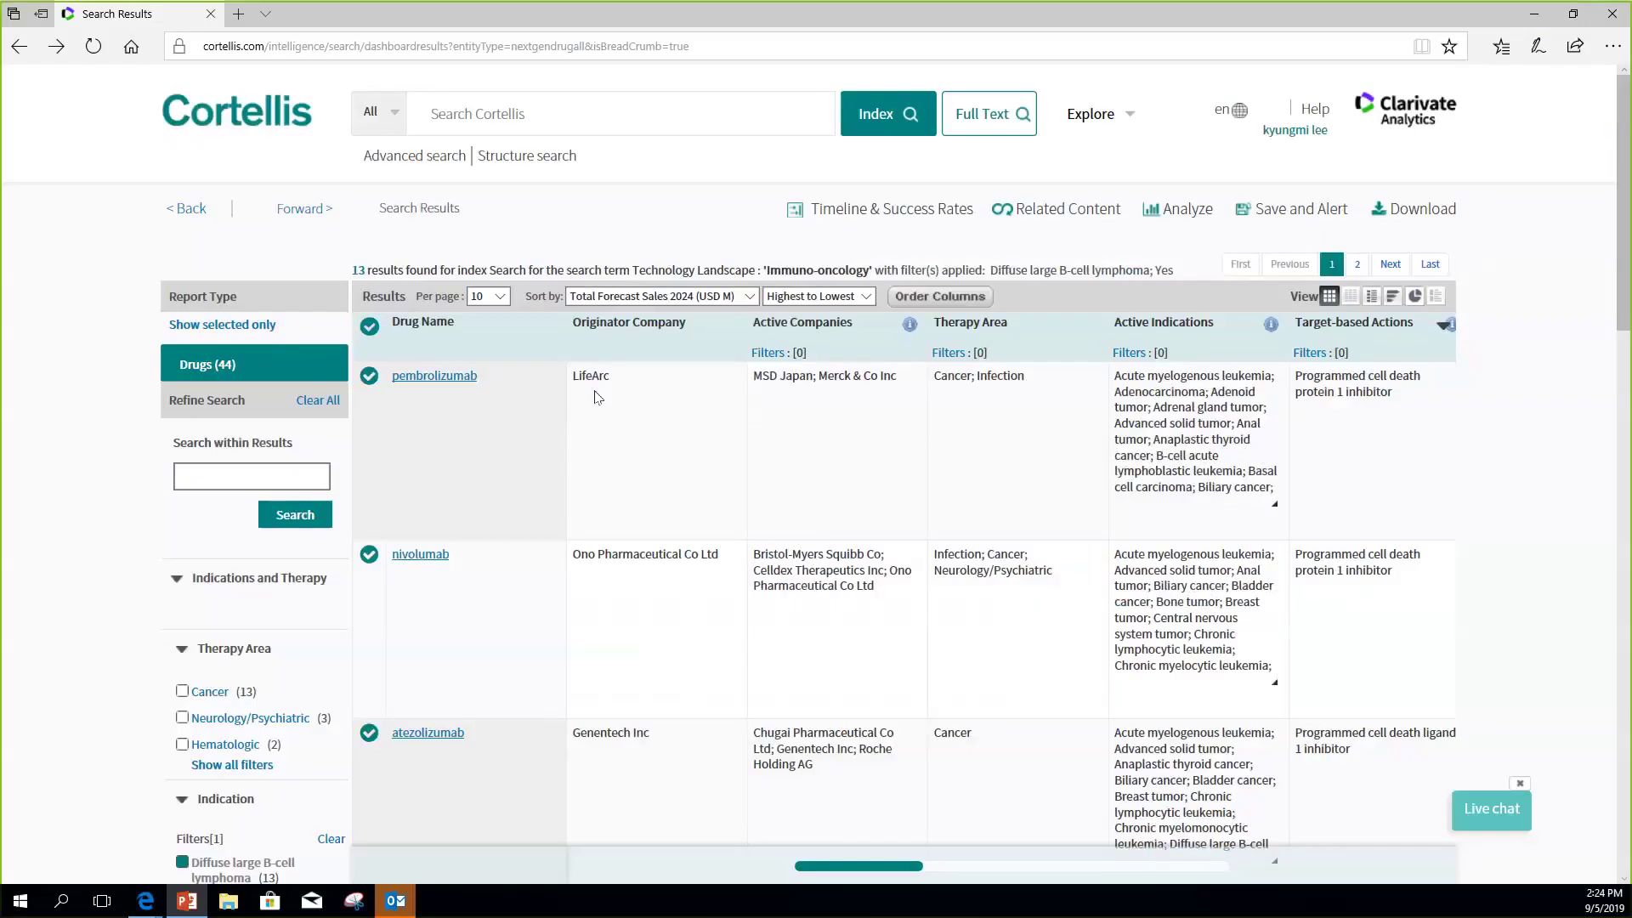
click(249, 114)
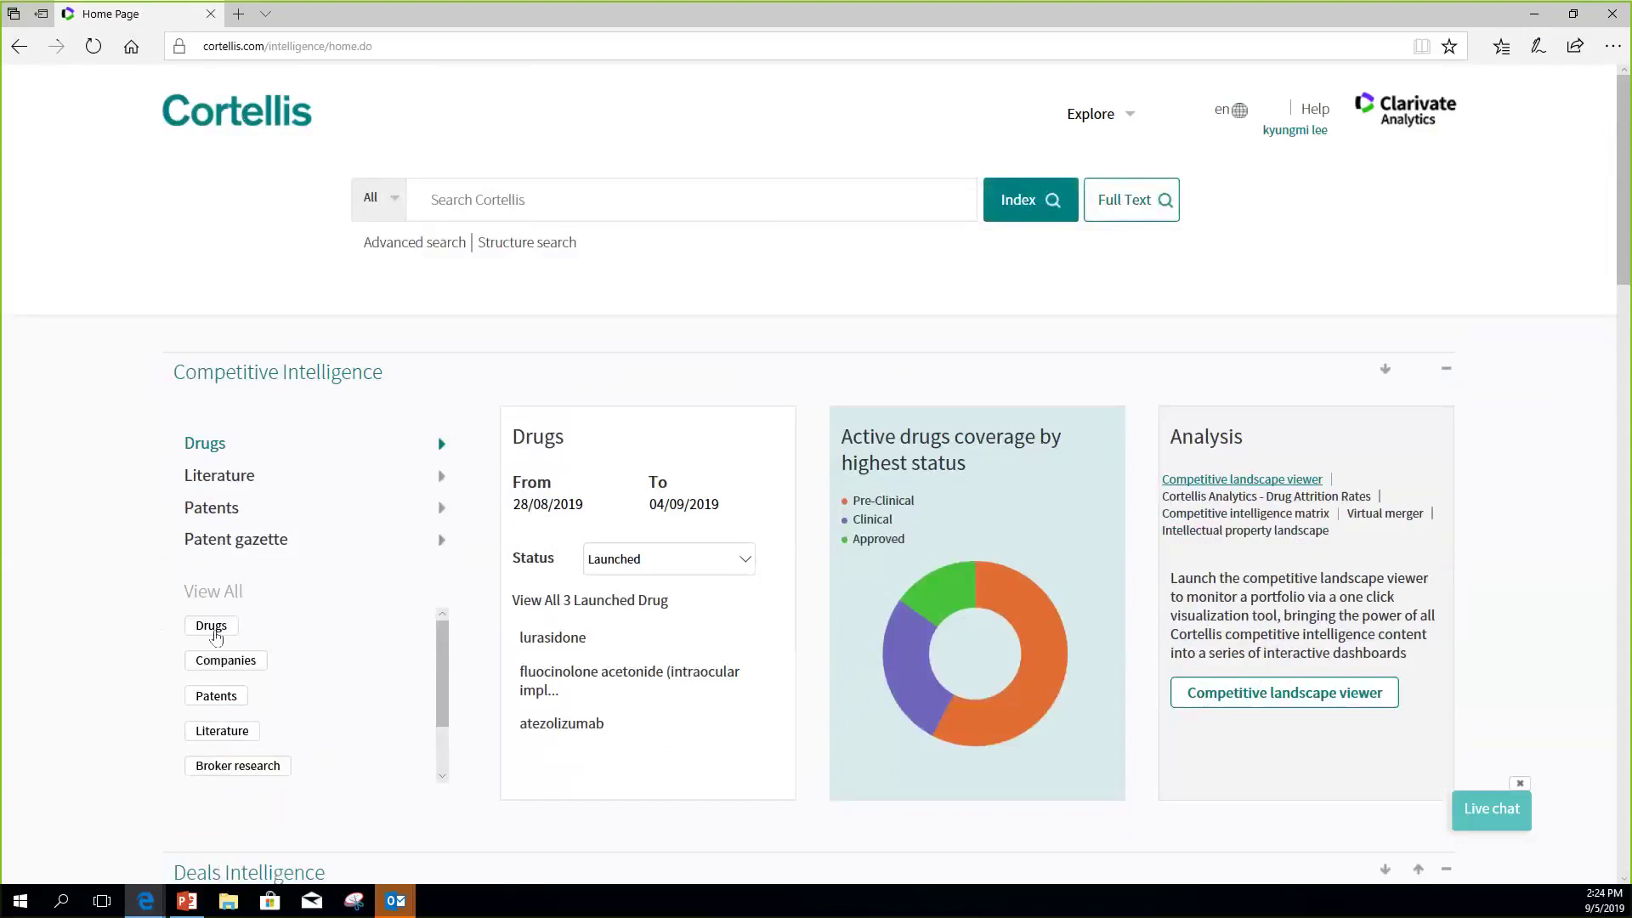
click(213, 628)
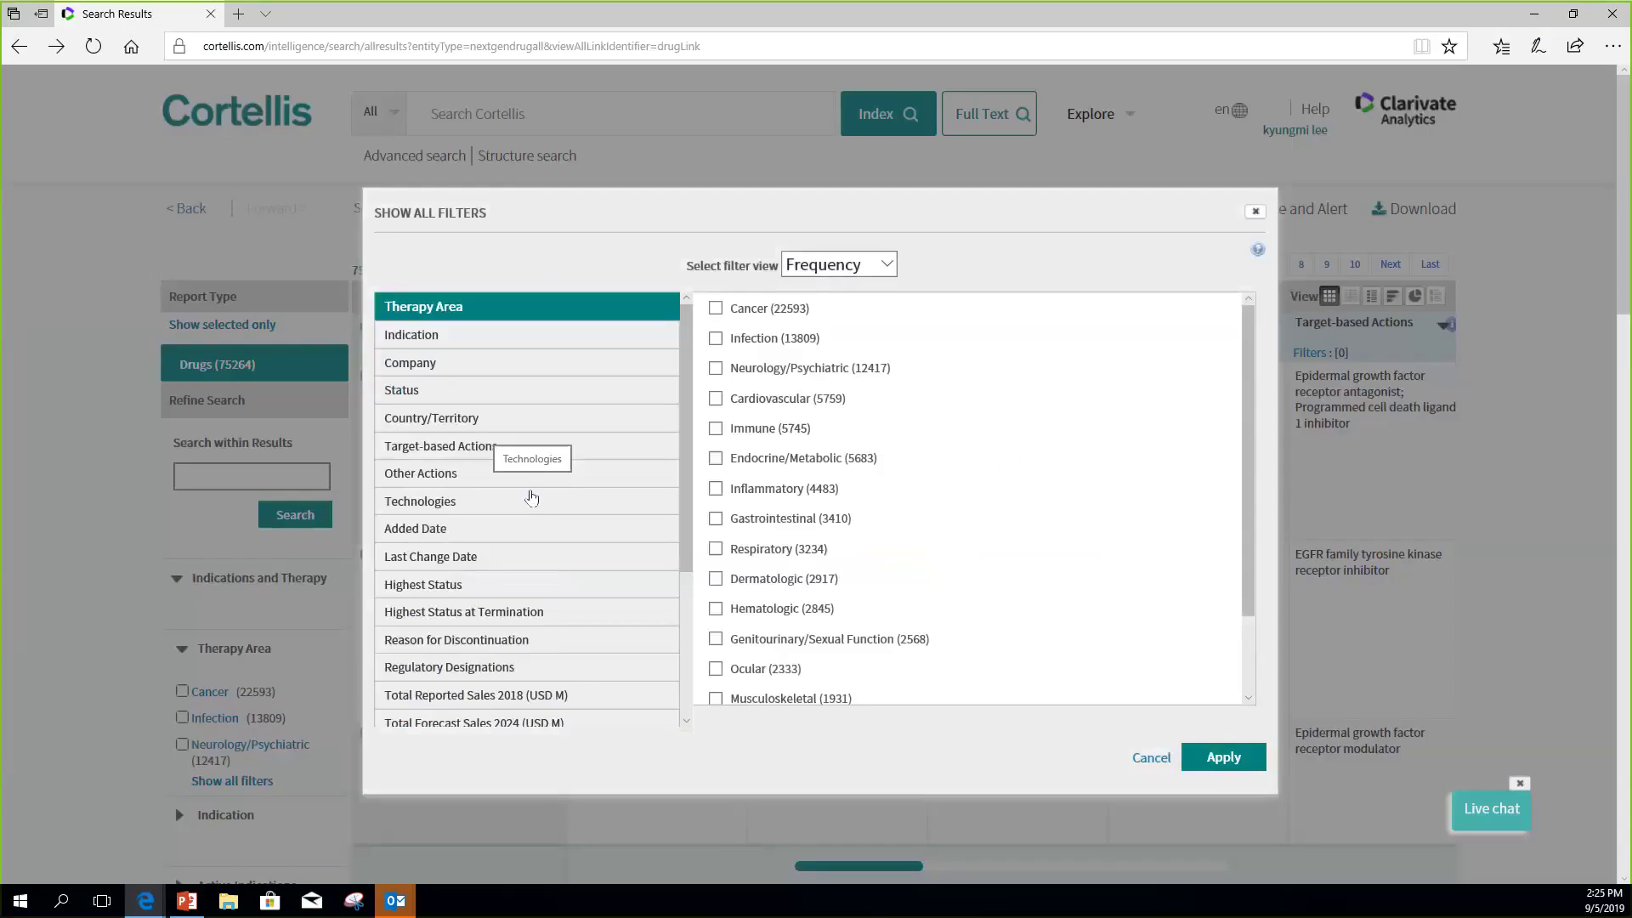
Step: In the full drug filters, select 0 for Number of Active Deals and Orphan Drug for Regulatory Designations
scroll(531, 498, down, 1)
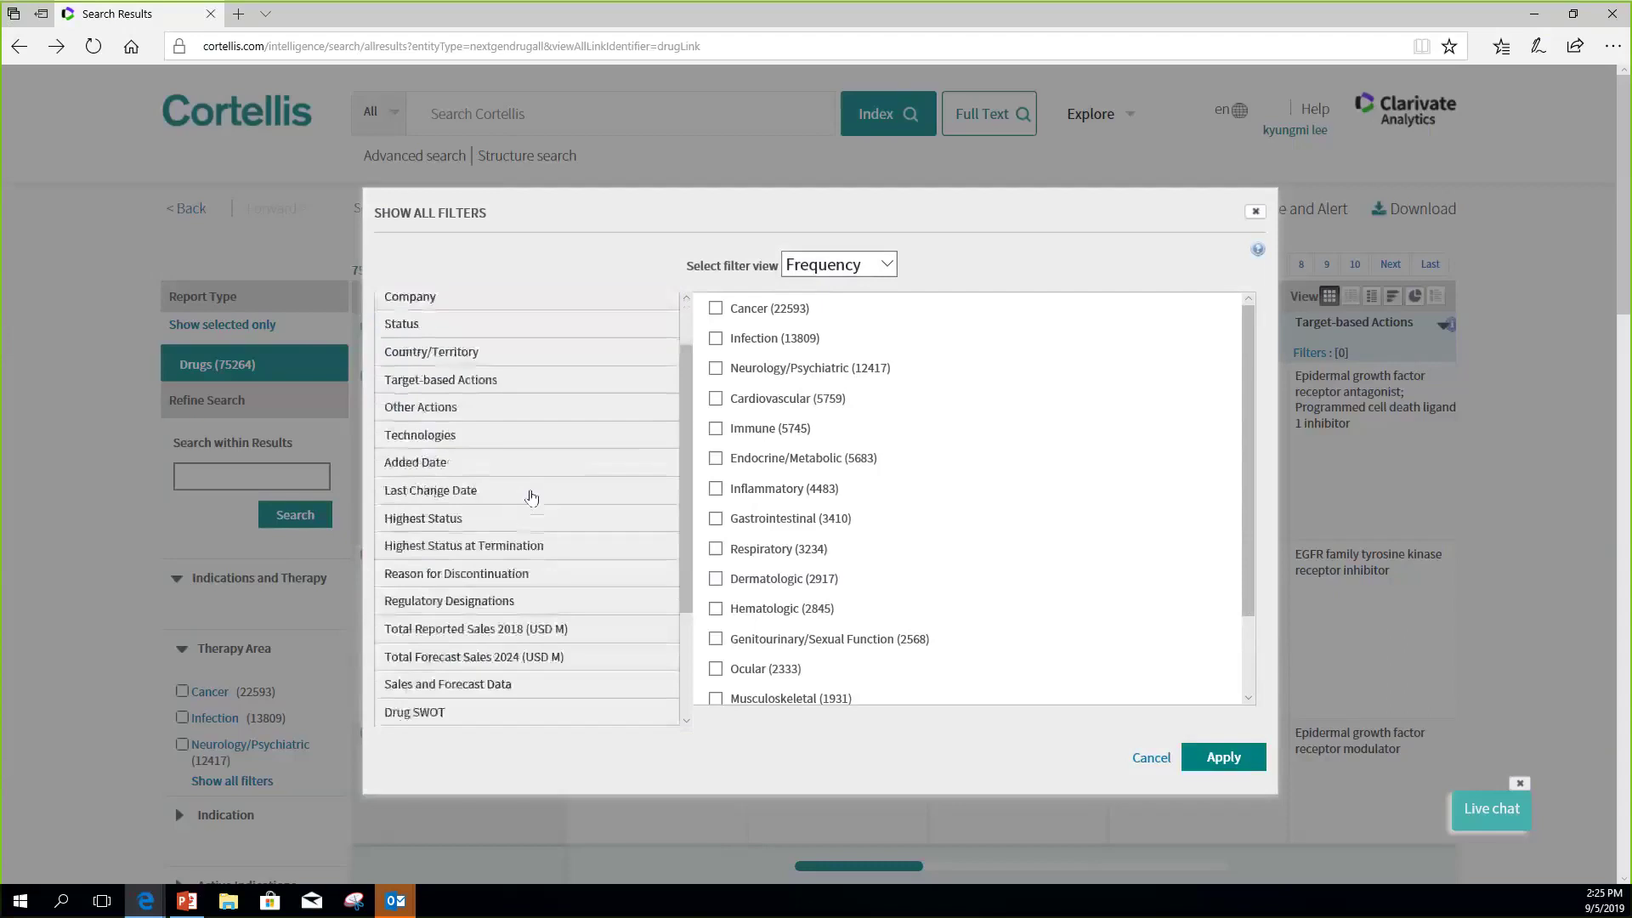
scroll(531, 498, down, 2)
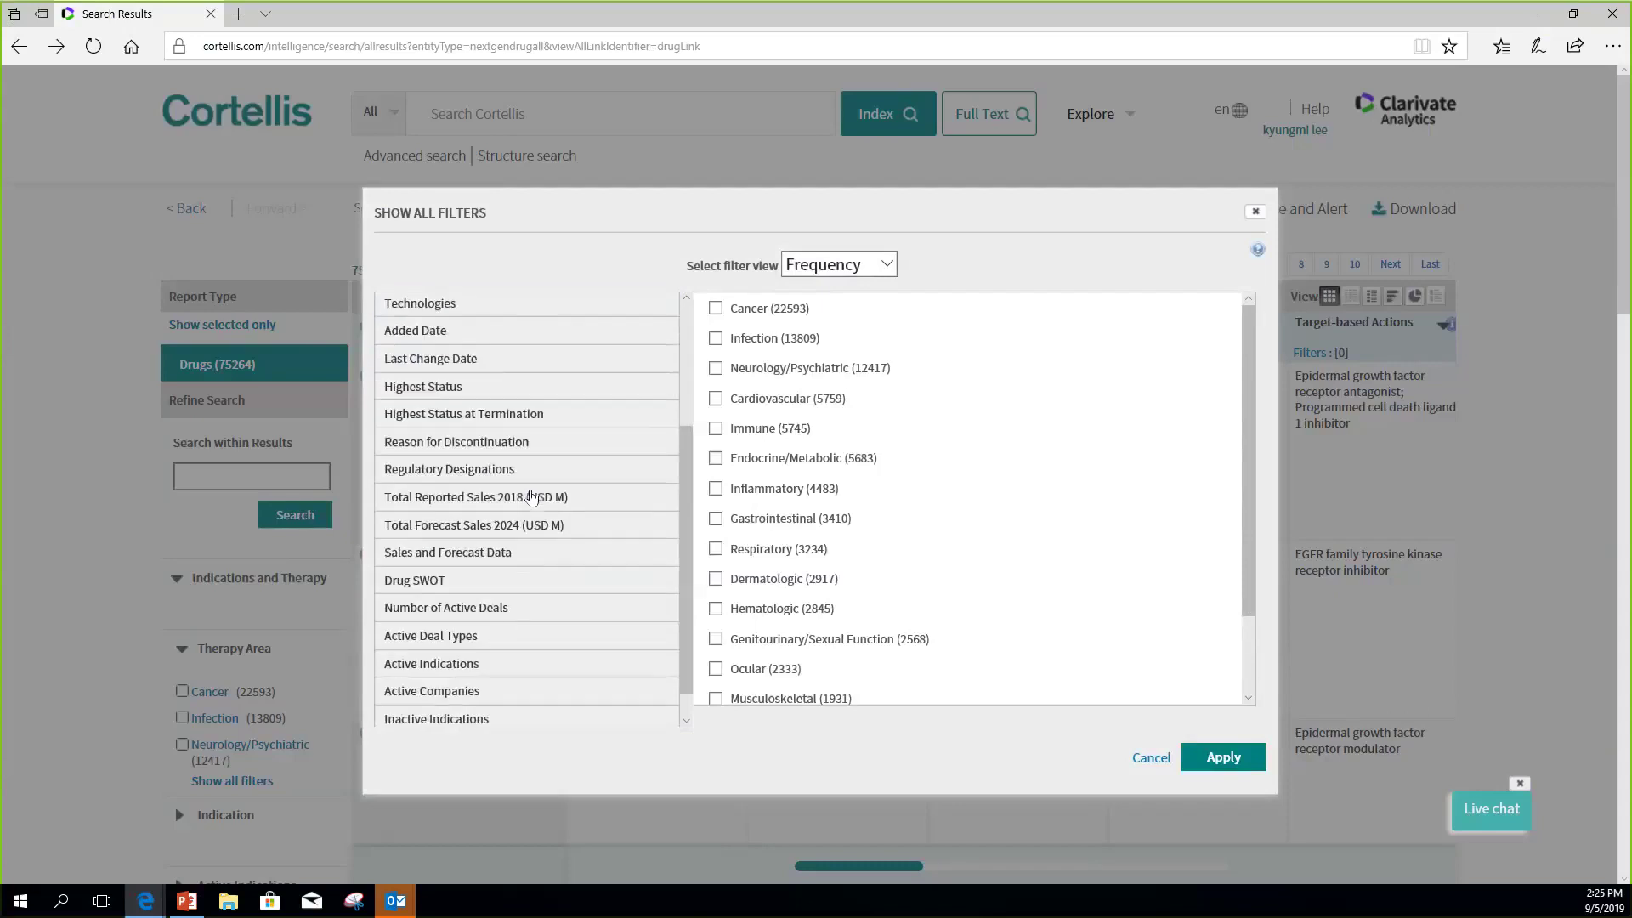
click(507, 619)
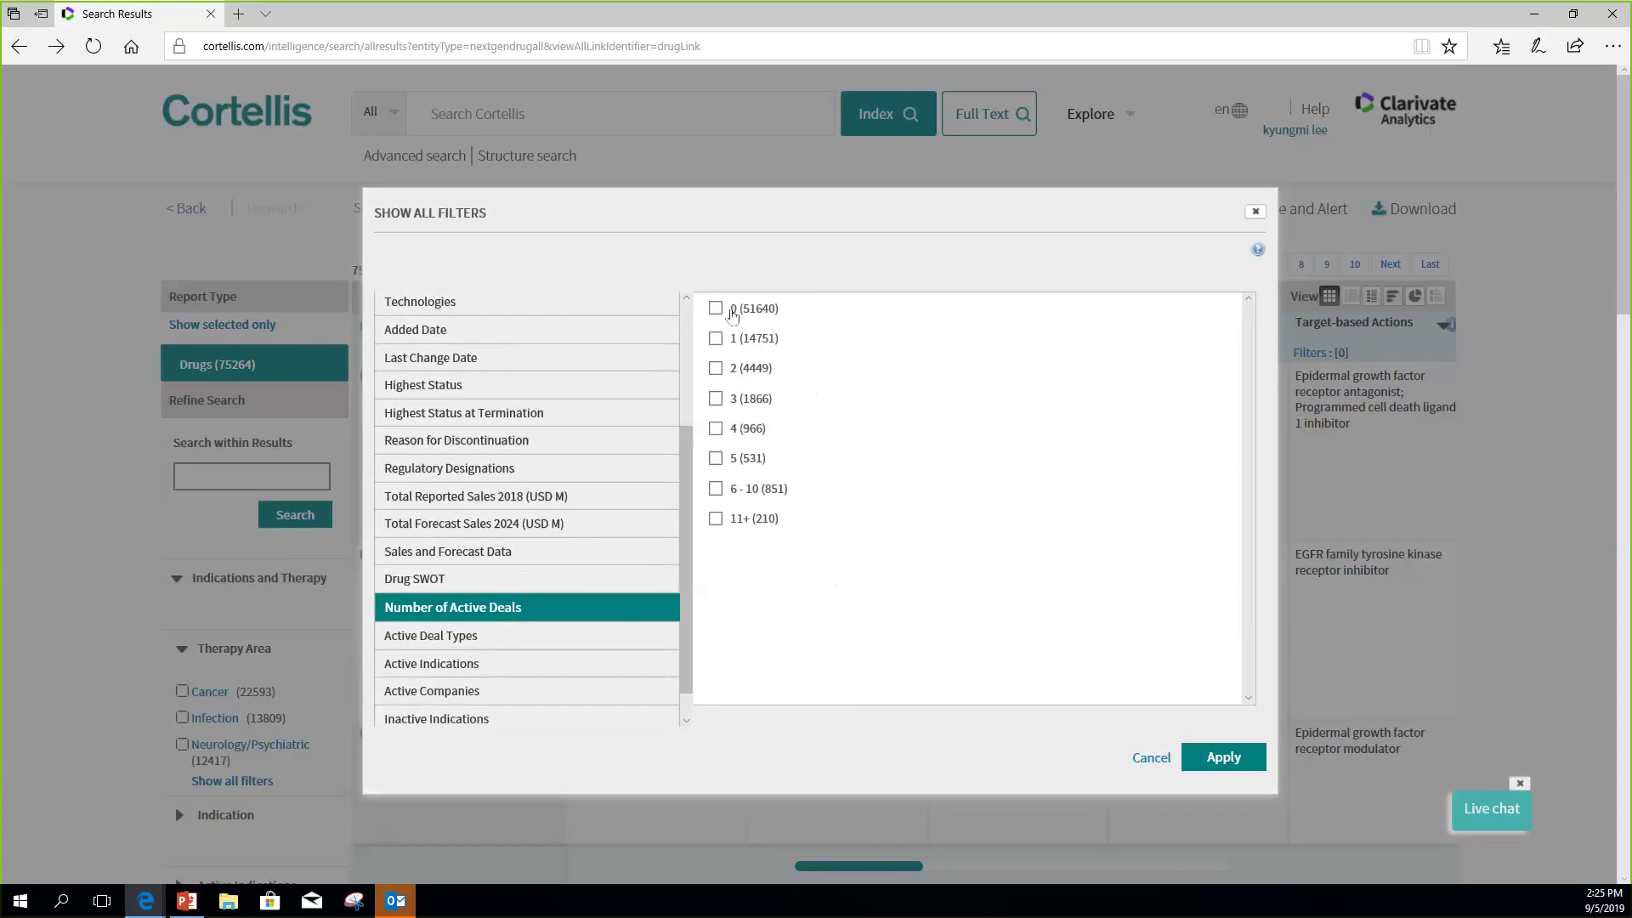
click(712, 310)
click(468, 473)
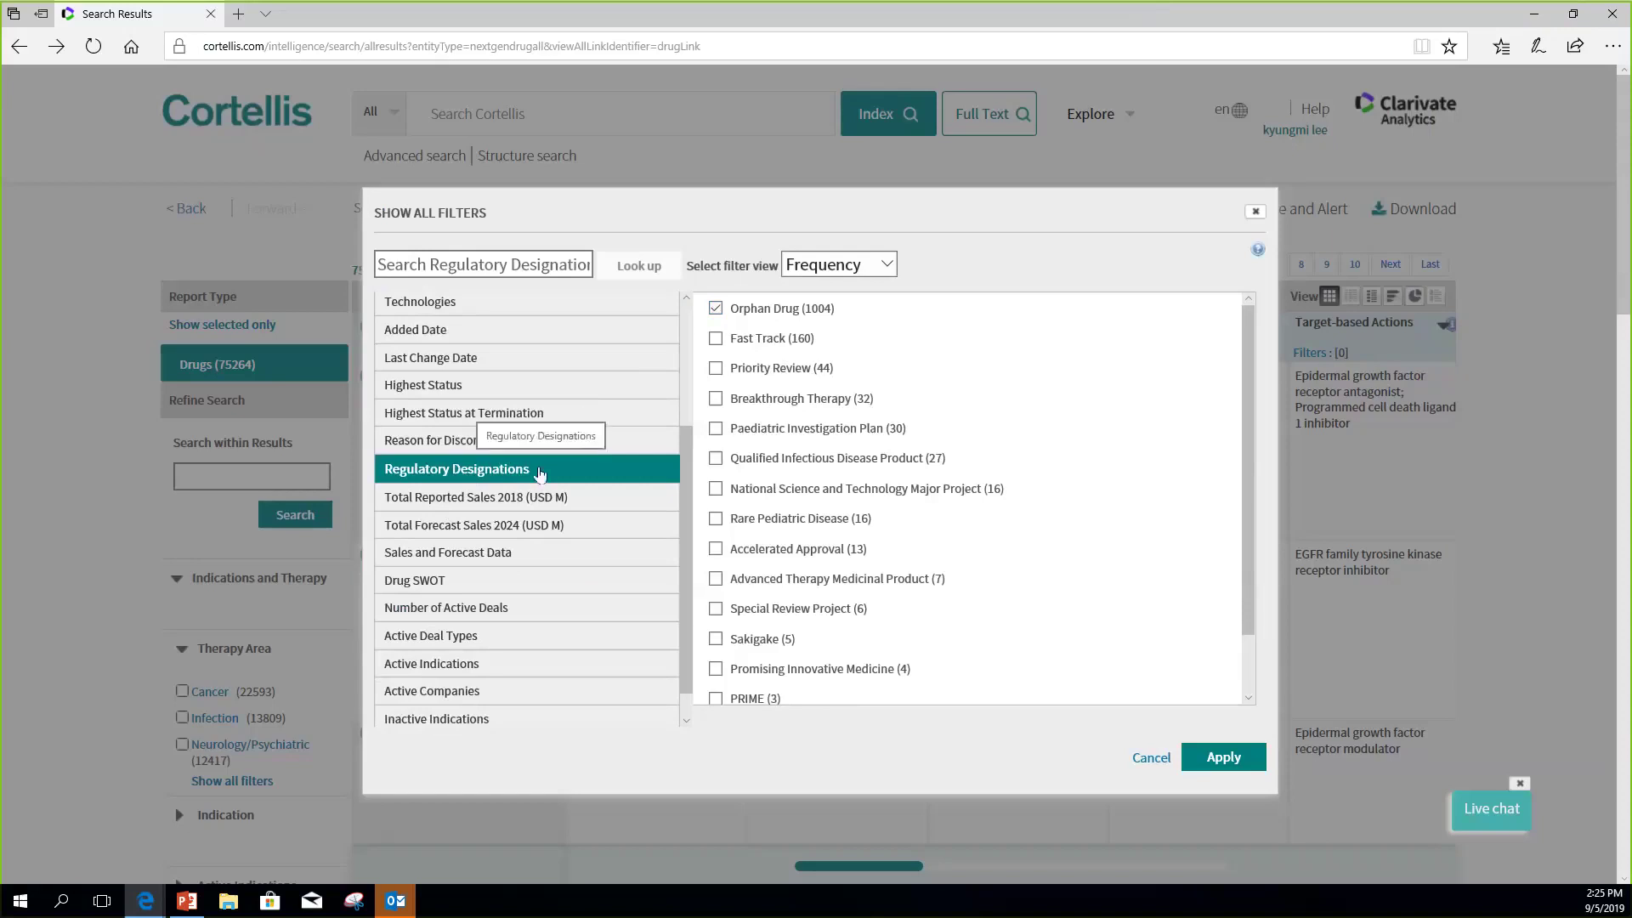
Step: In the hierarchical Indication list, select Lysosome storage disease under Genetic disorder > Inborn error of metabolism
scroll(525, 391, up, 3)
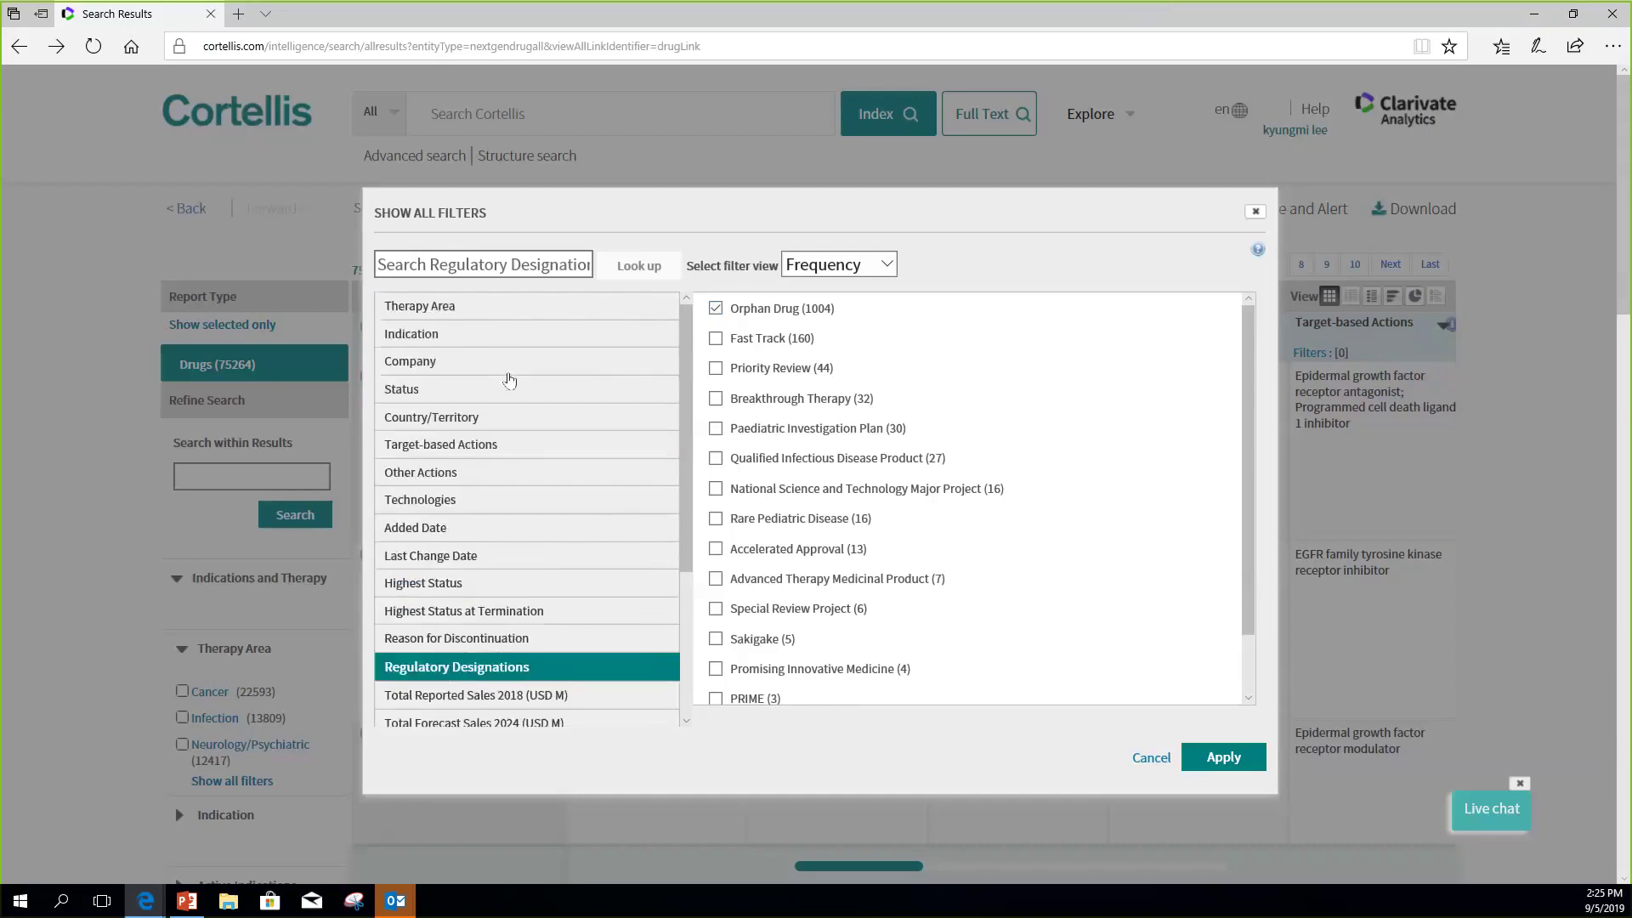
click(510, 335)
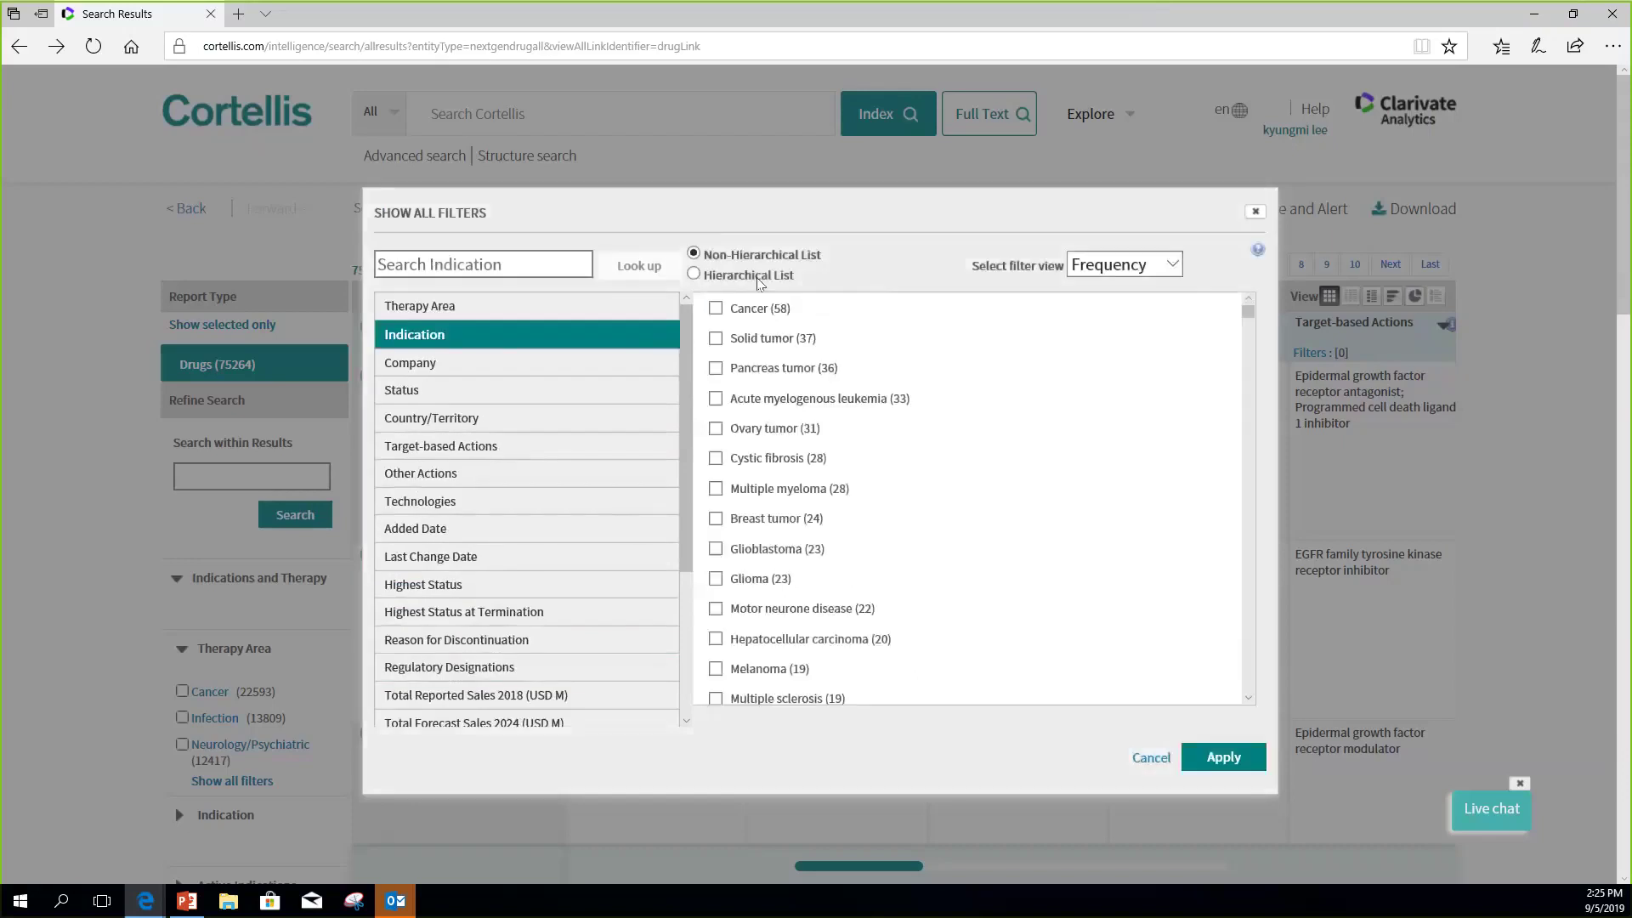
click(694, 276)
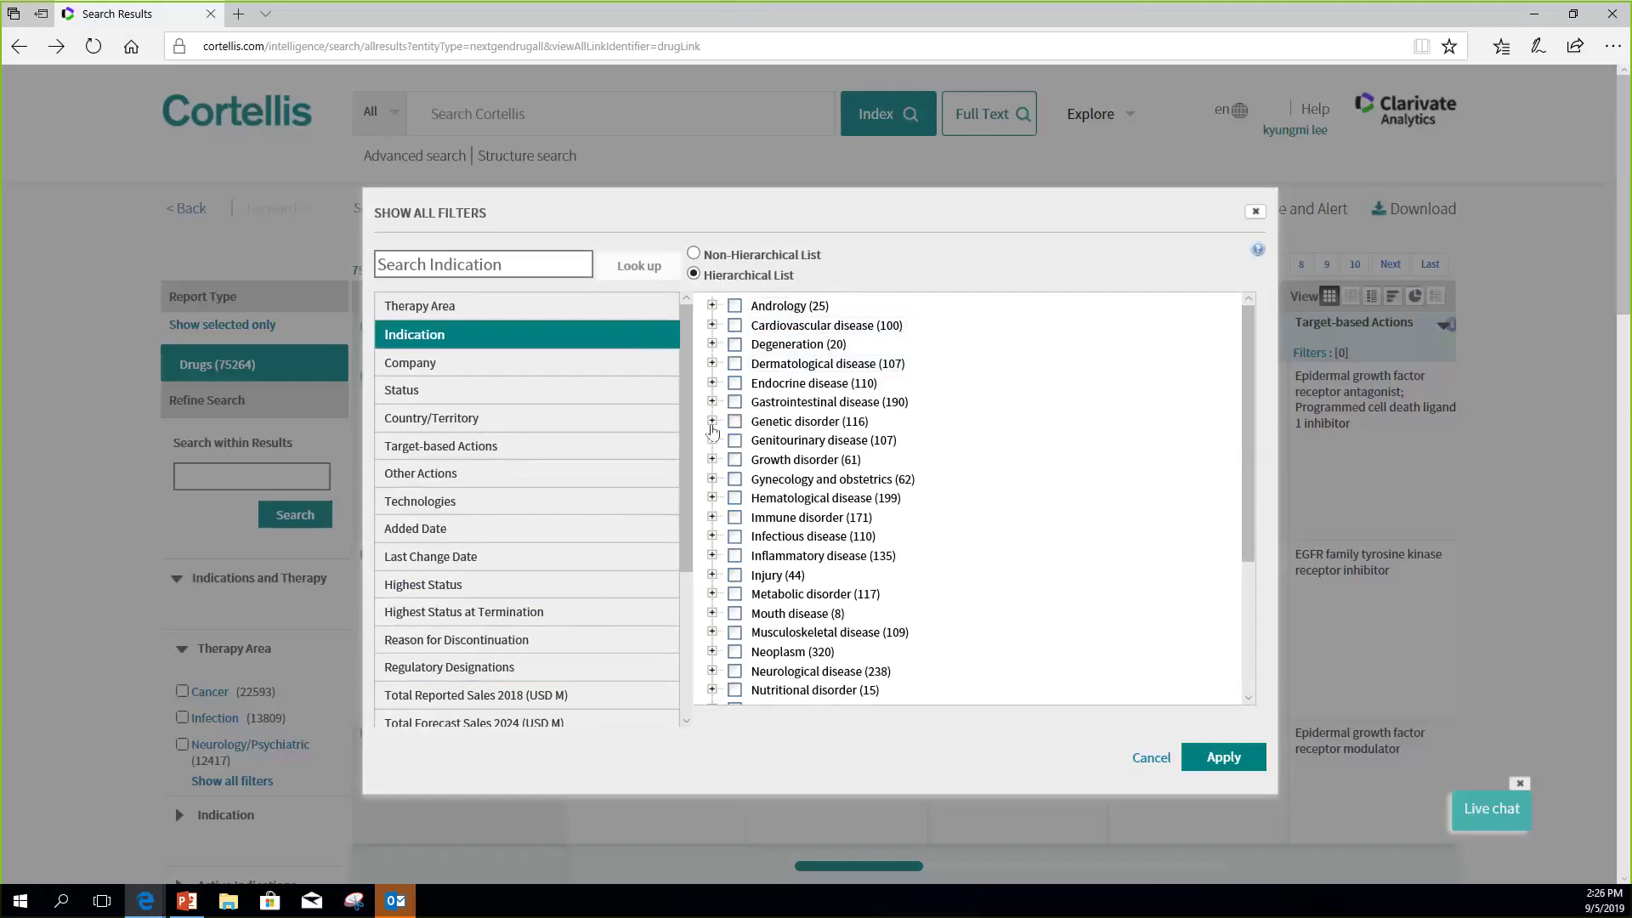
click(712, 423)
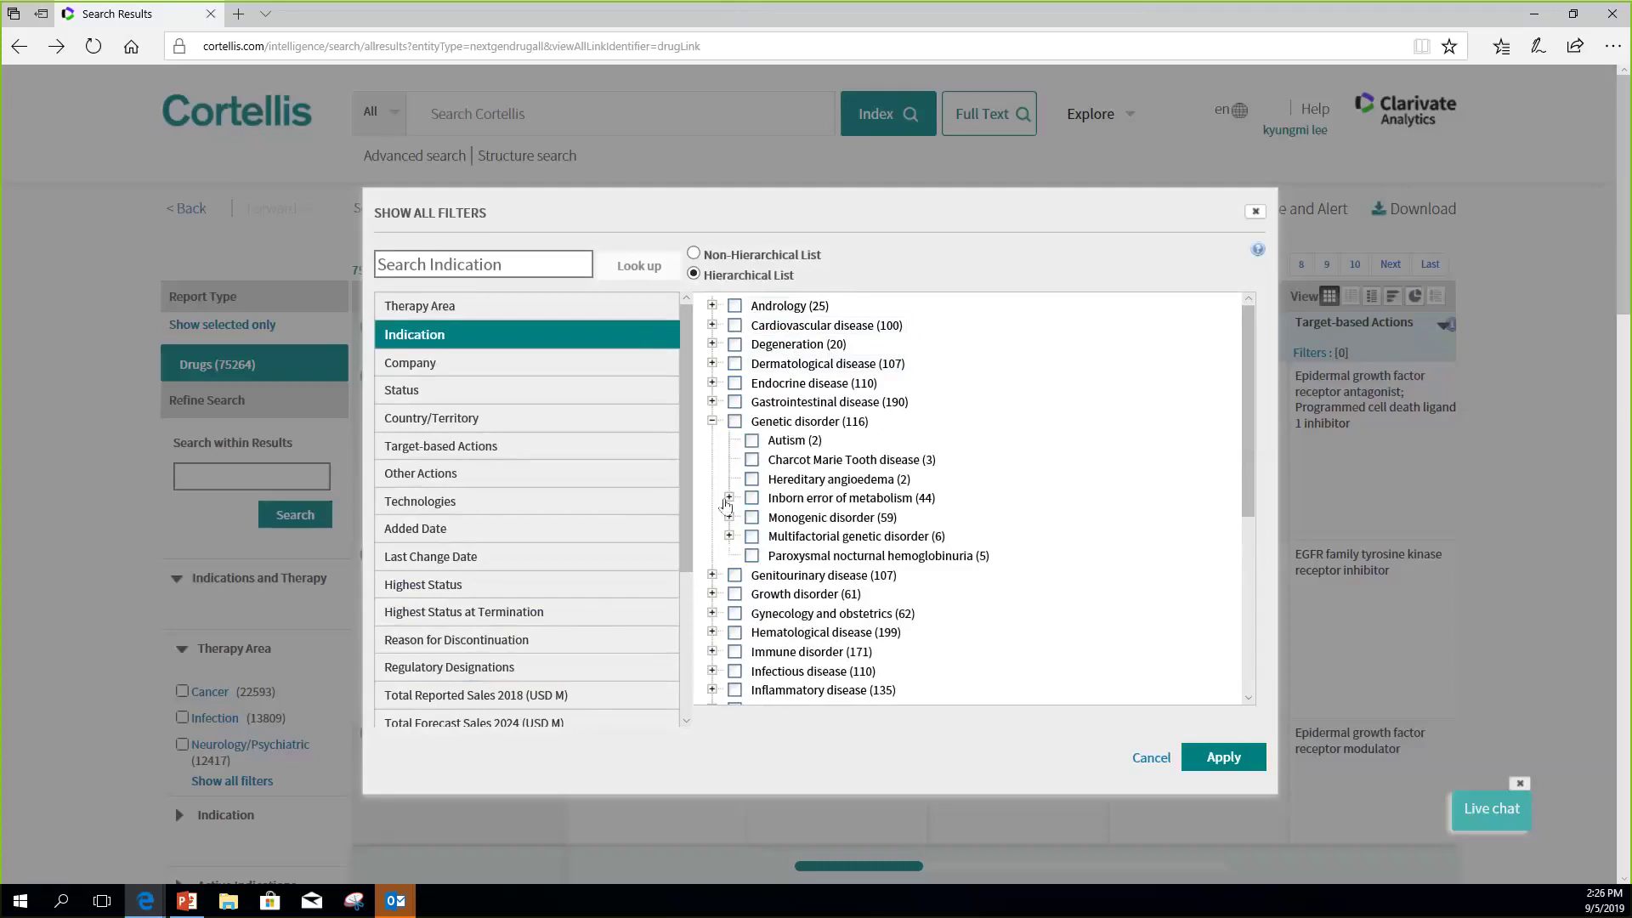
click(729, 498)
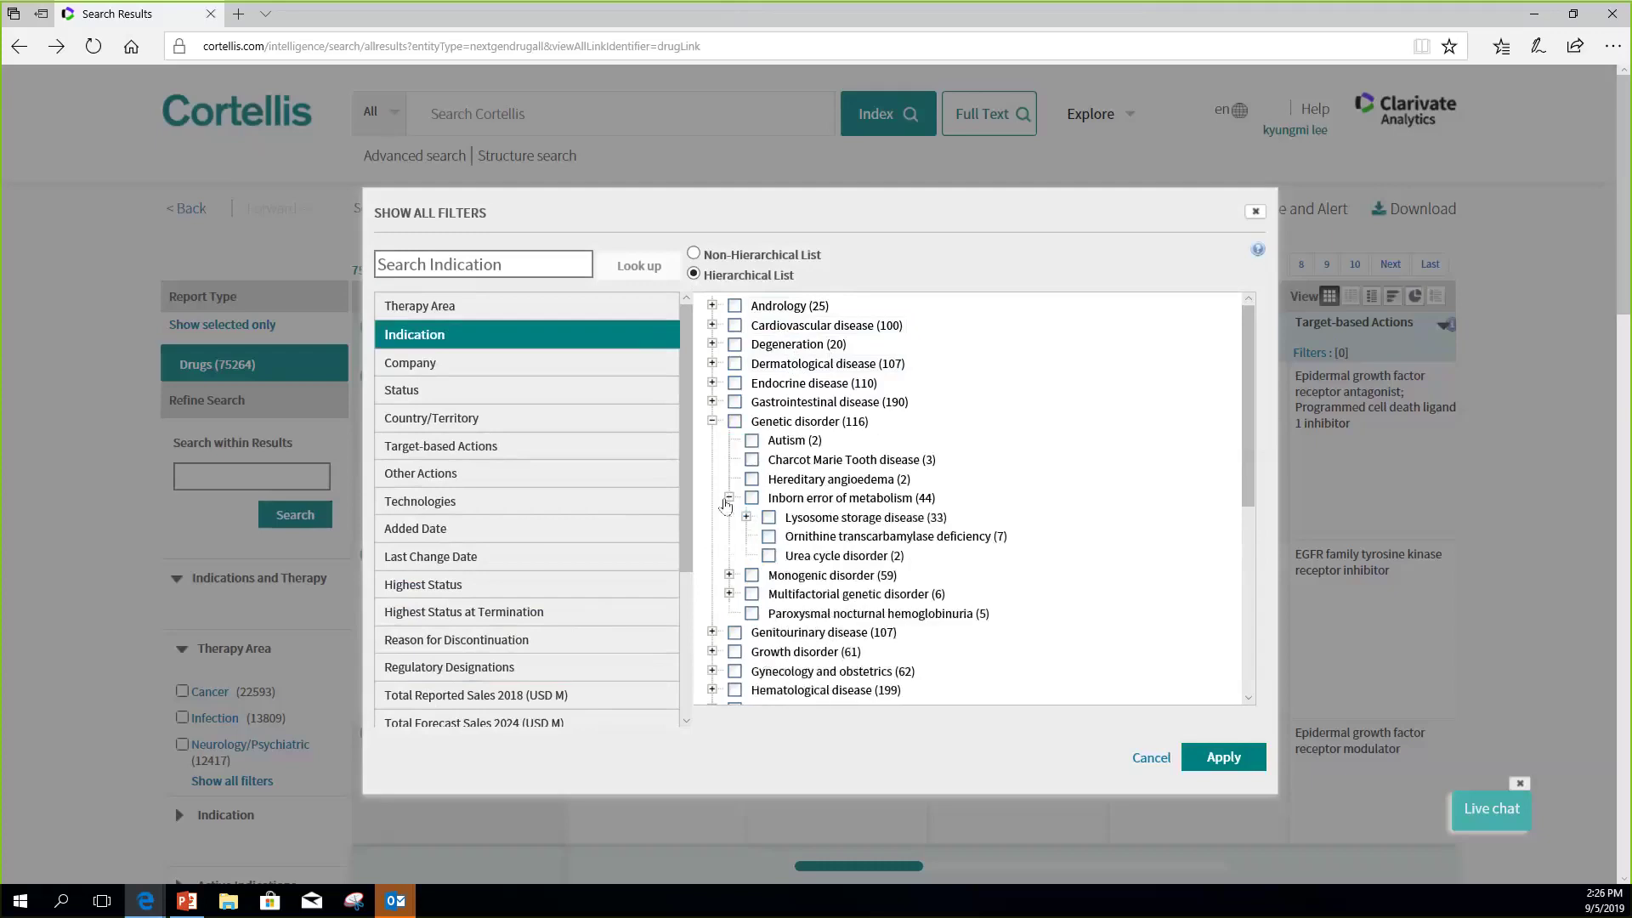
click(768, 518)
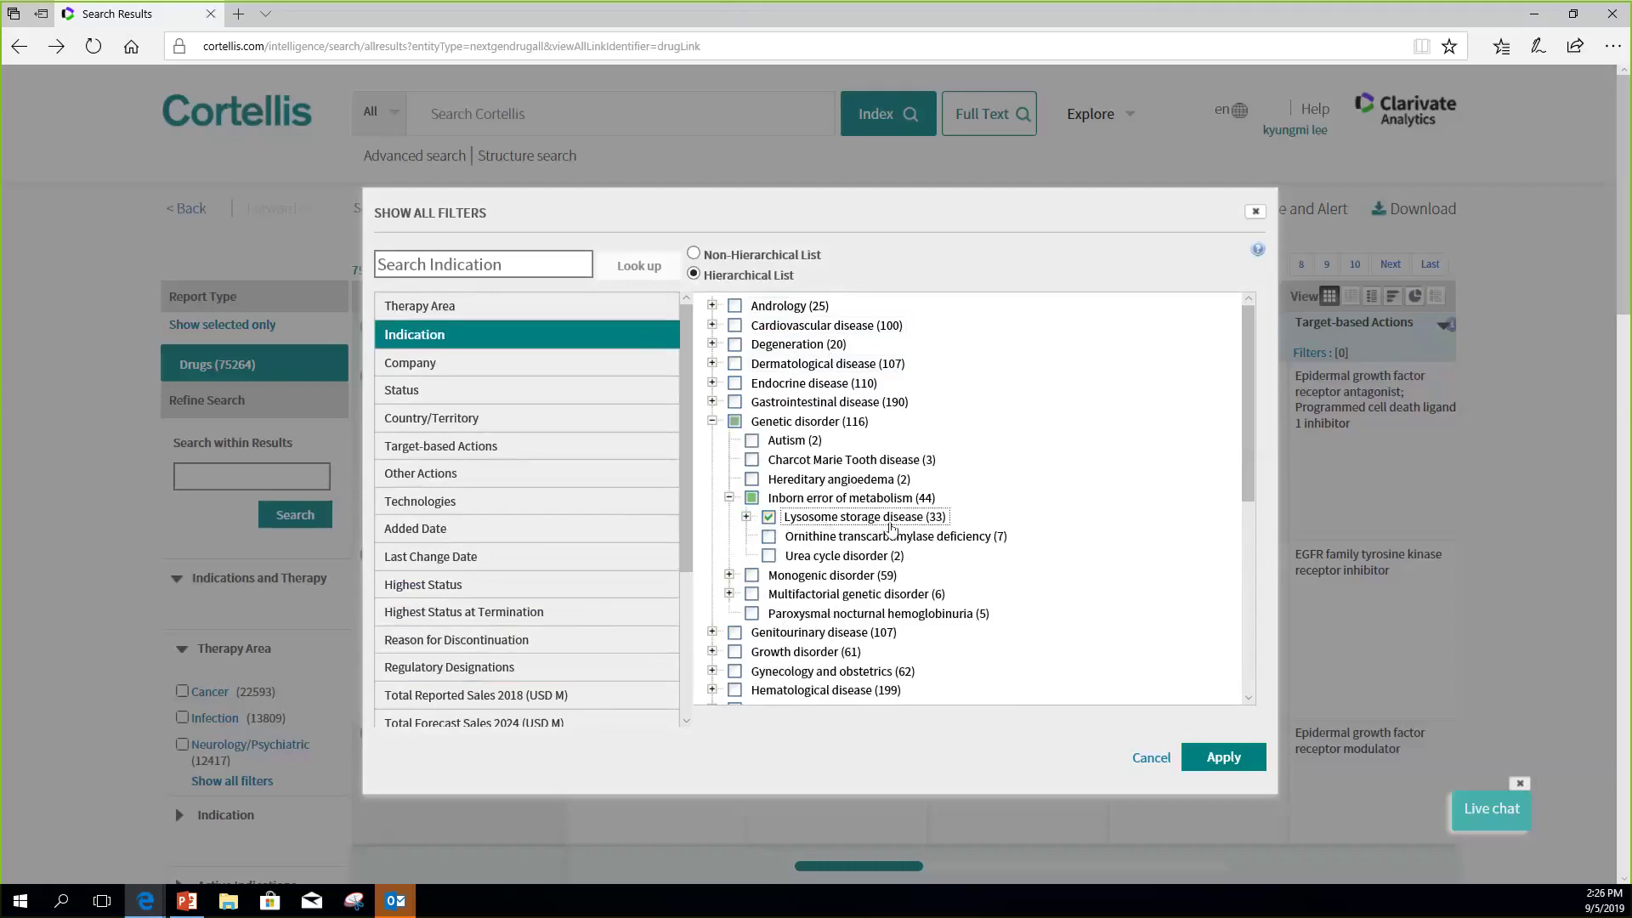
Step: Check the subtypes included under Lysosome storage disease and apply all chosen filters to the drug list
click(745, 517)
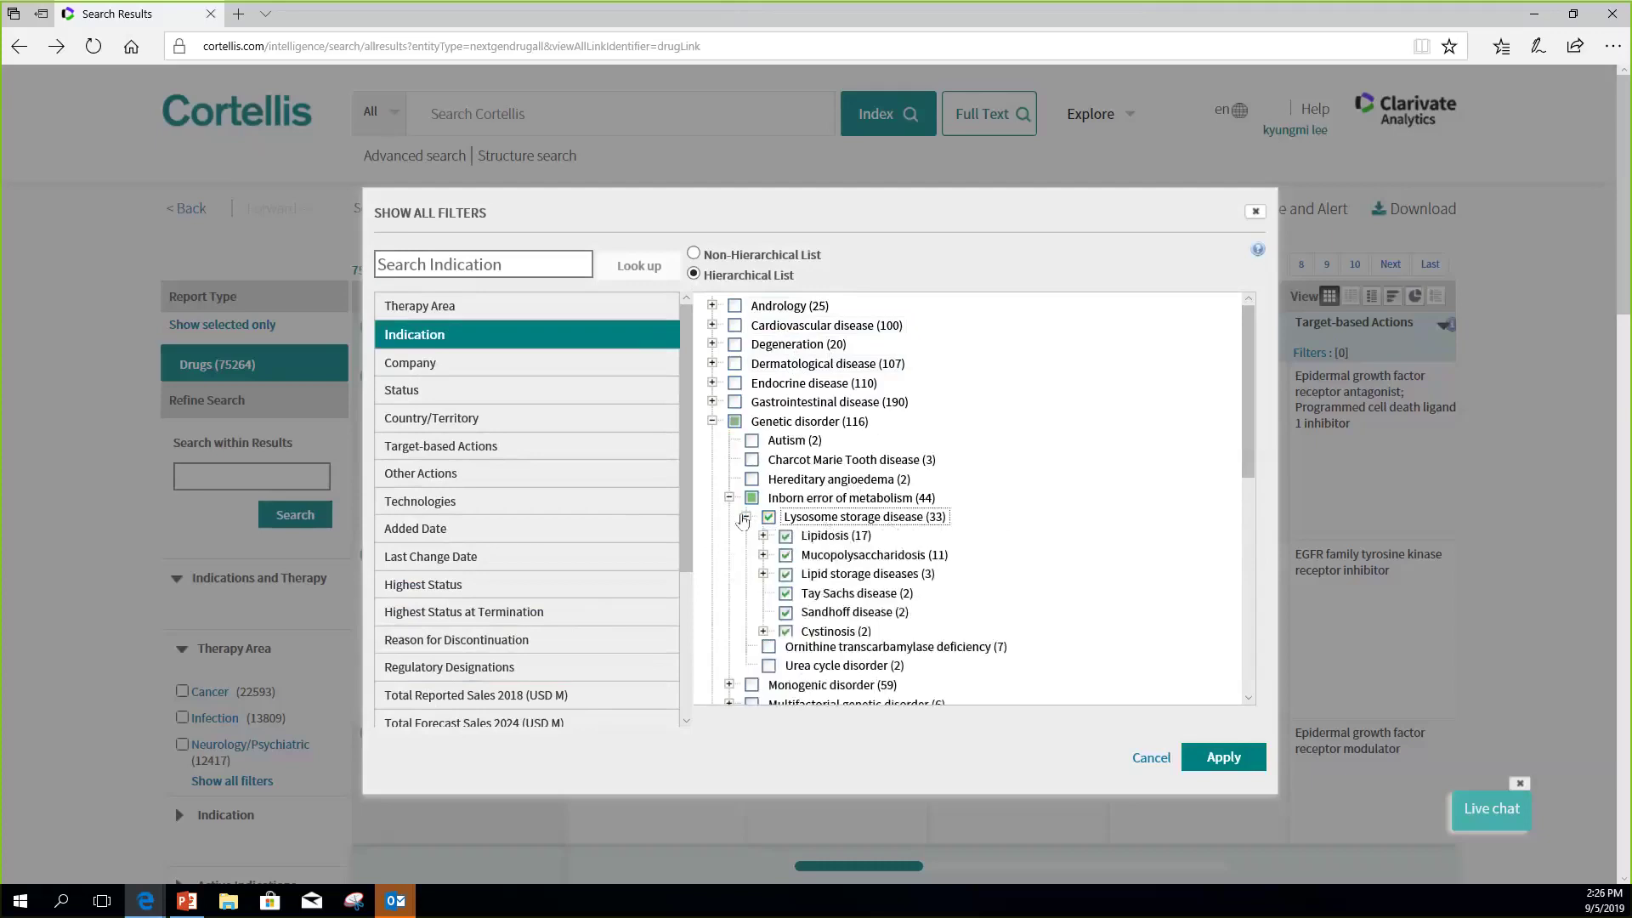
scroll(743, 521, down, 1)
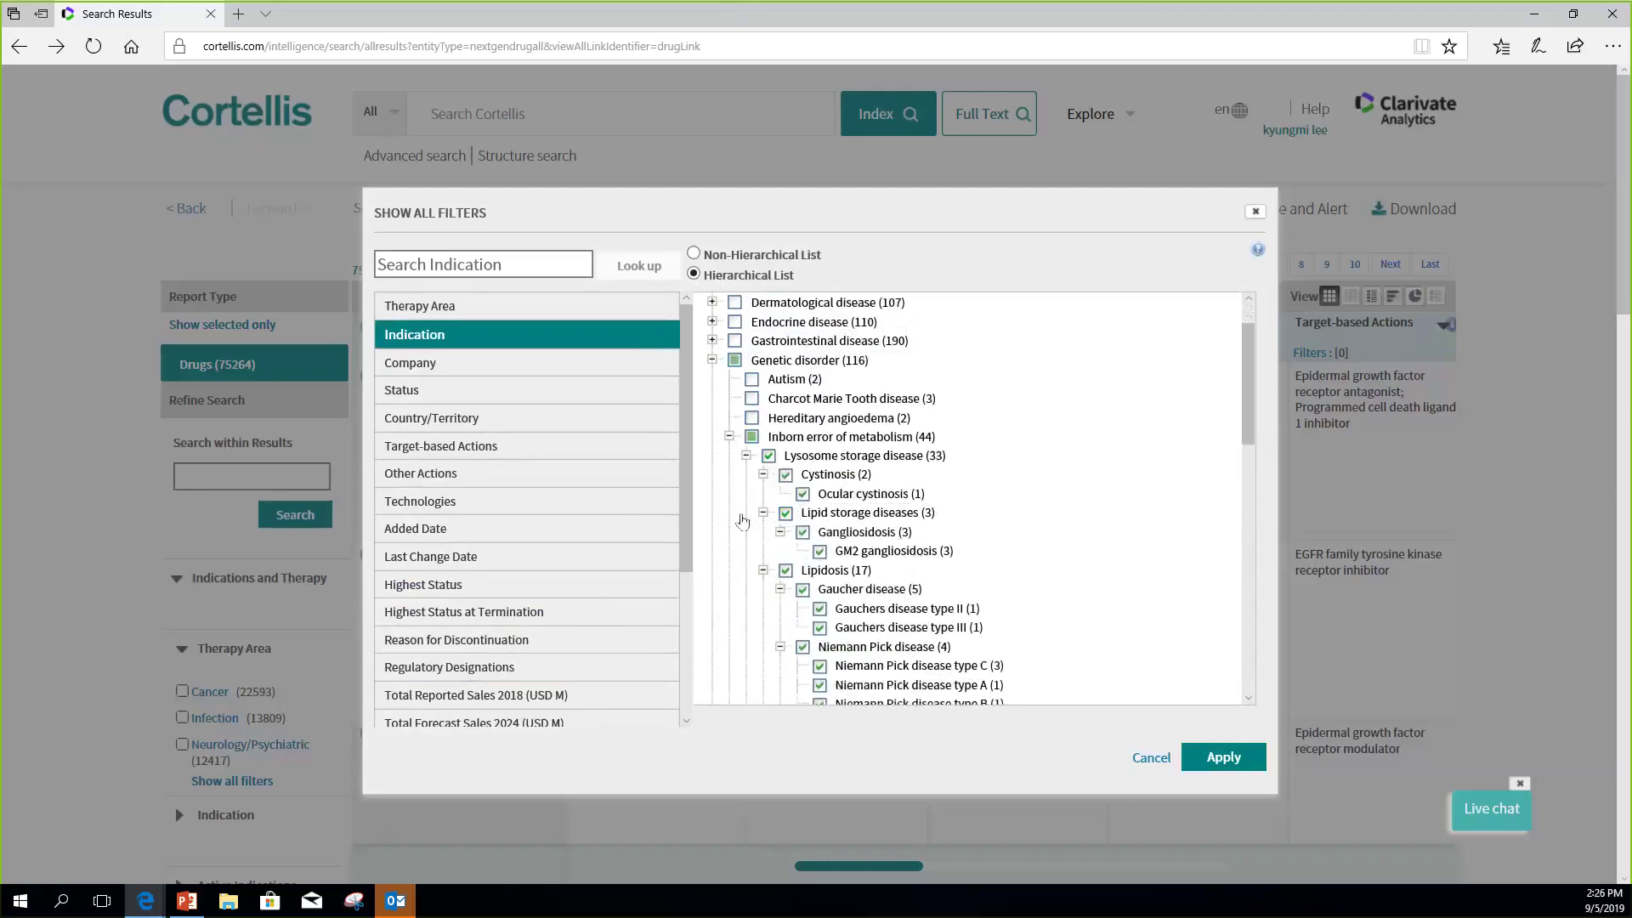
click(745, 460)
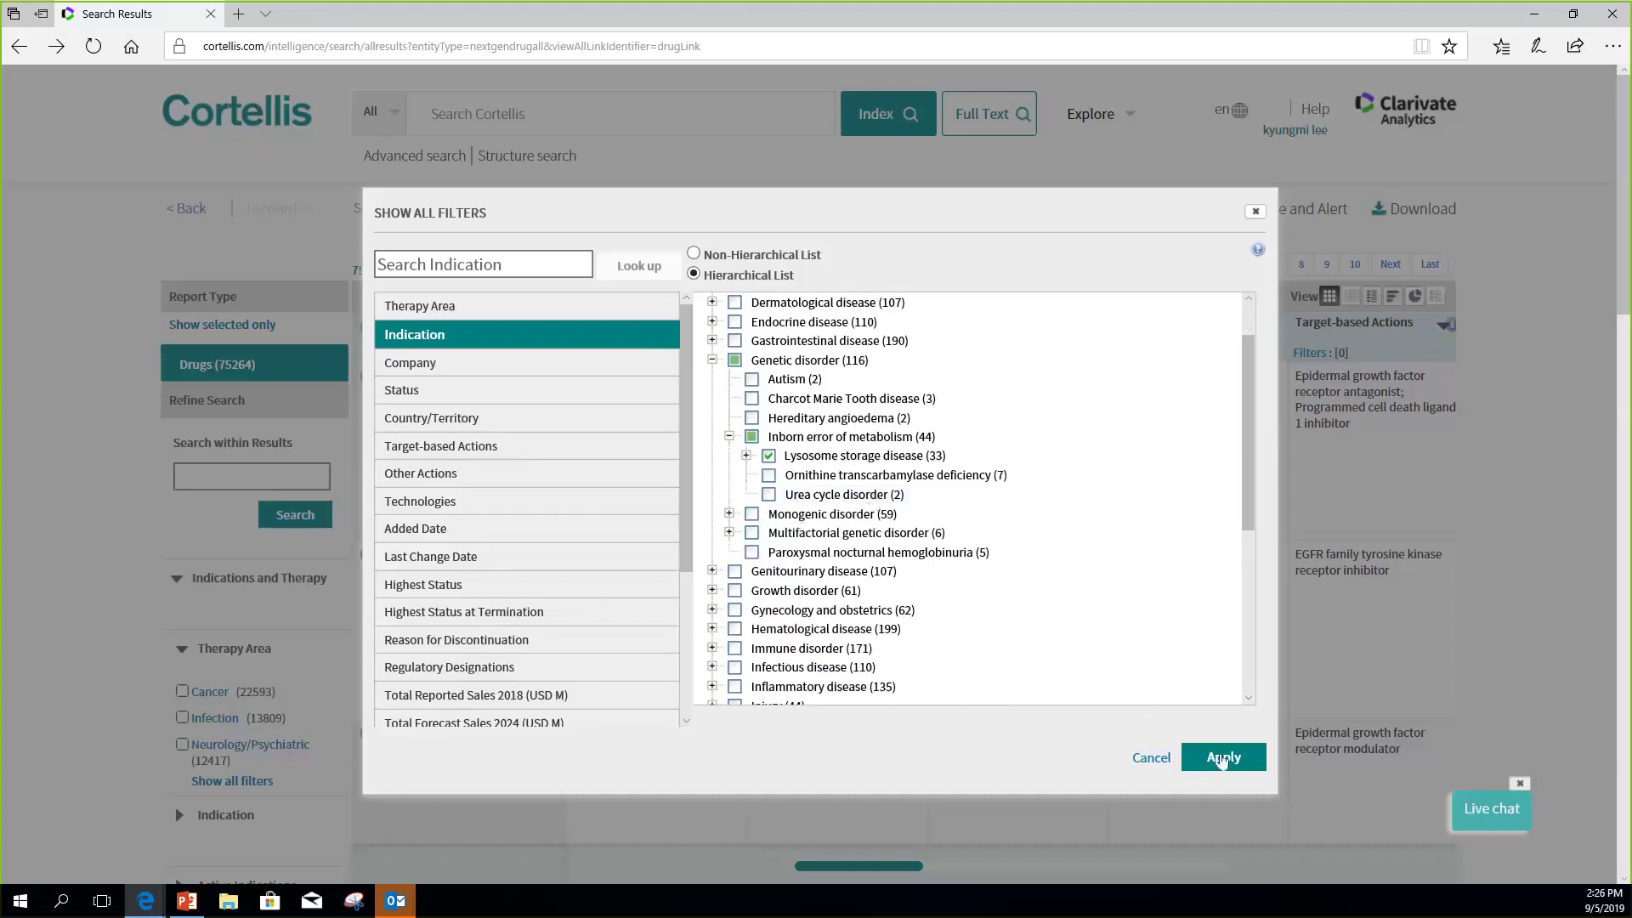
click(1221, 757)
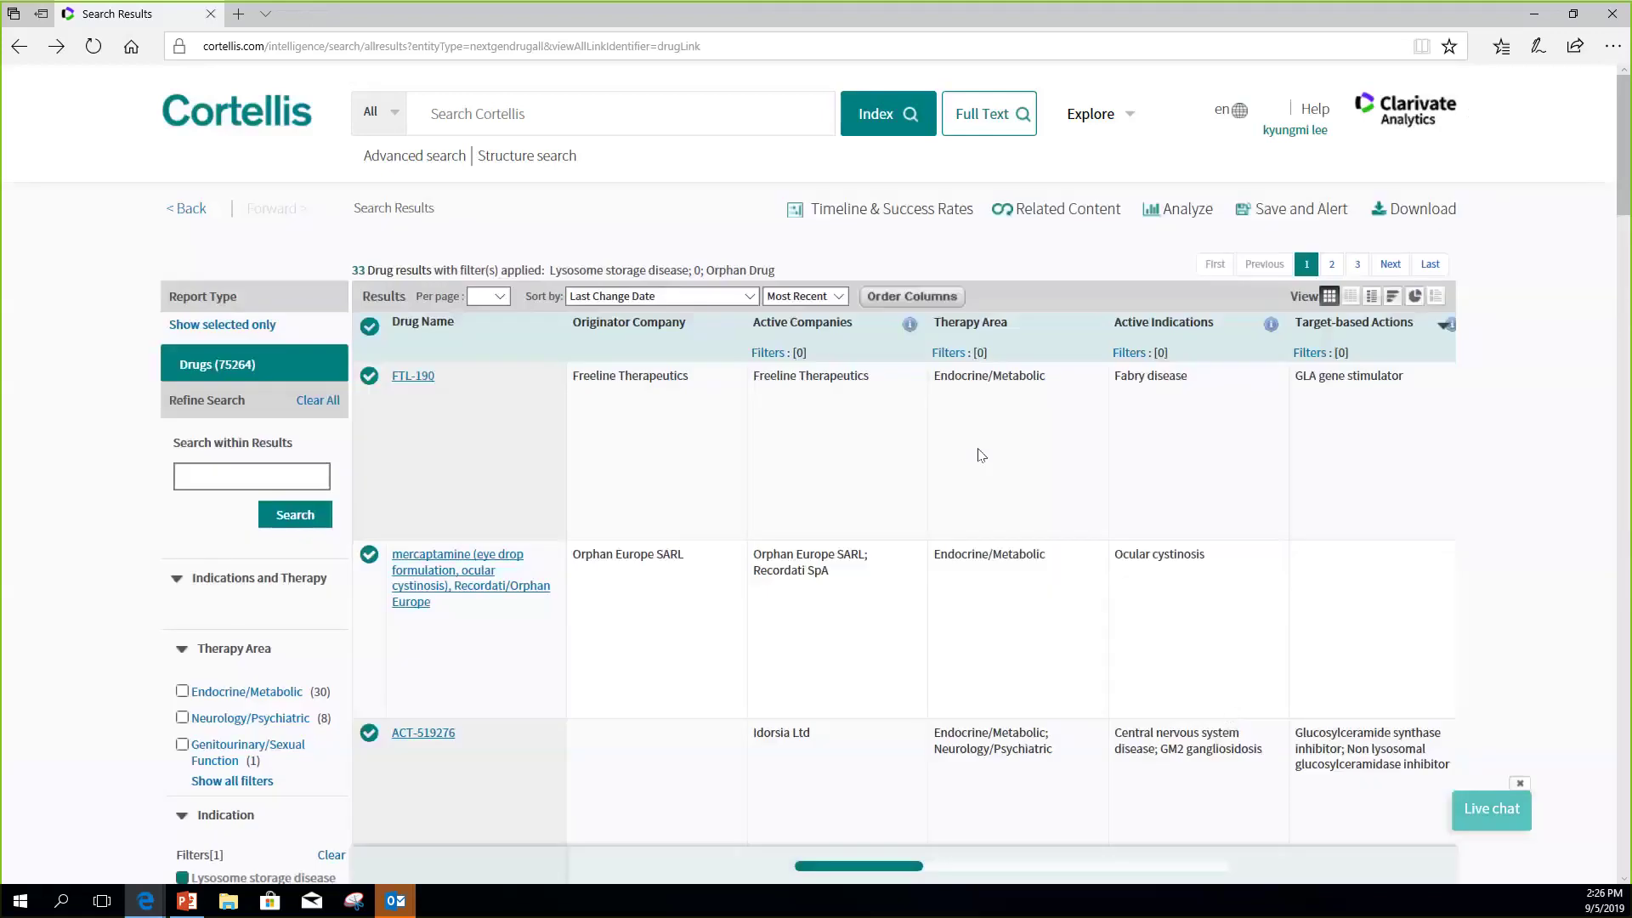
Step: Sort the filtered drugs by Highest Phase and open the drug report for tralesinidase alfa
click(750, 297)
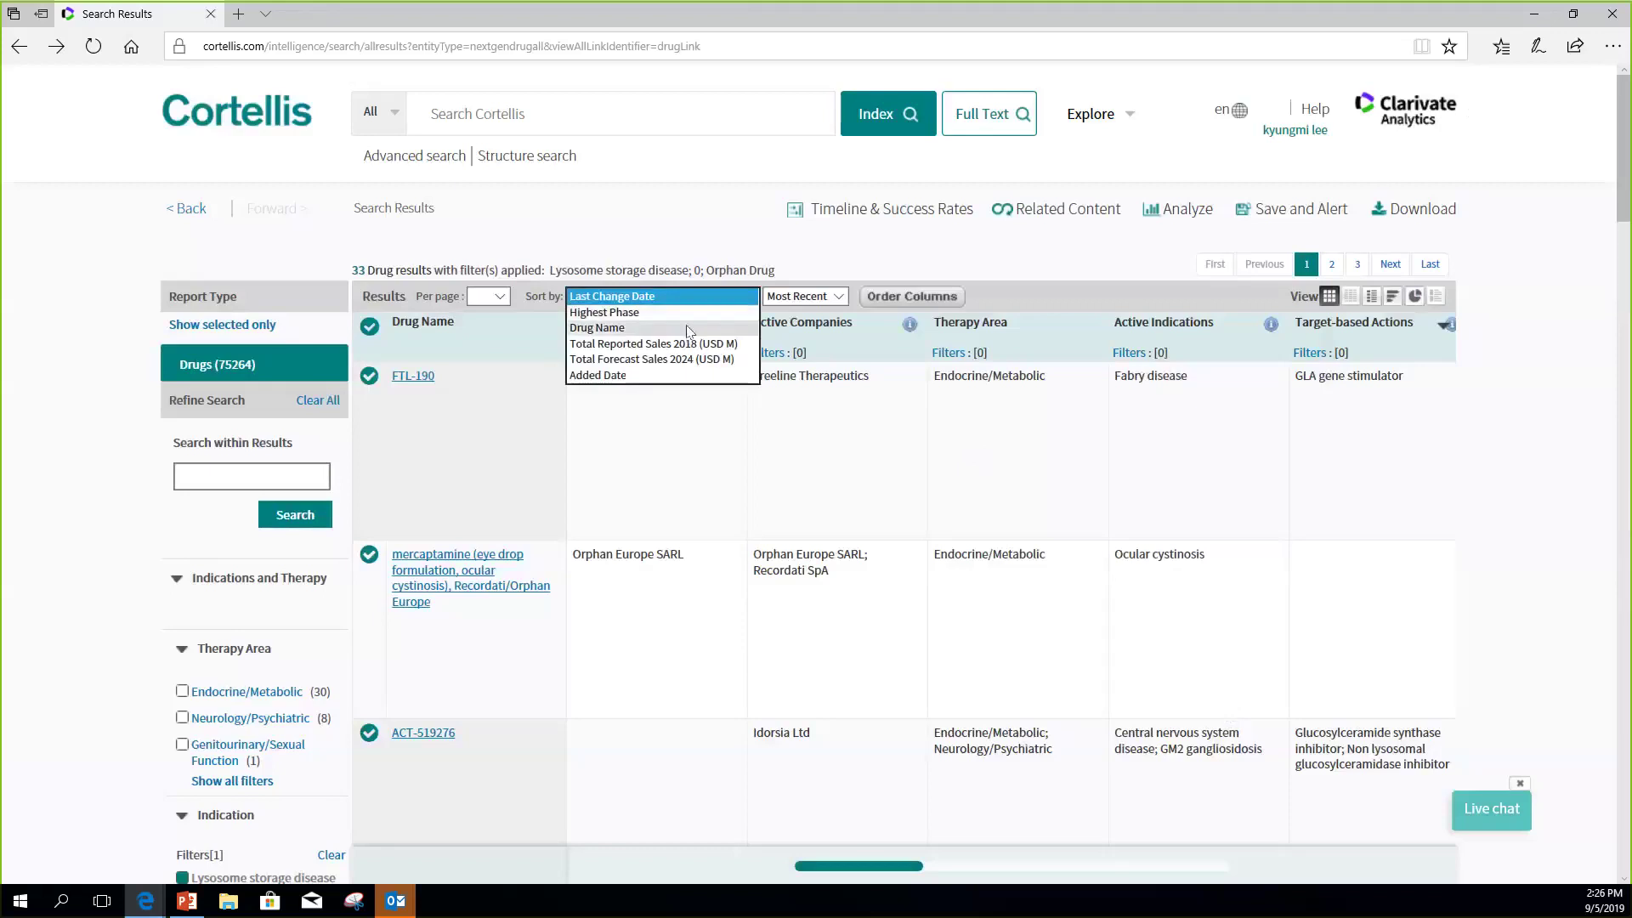
click(691, 312)
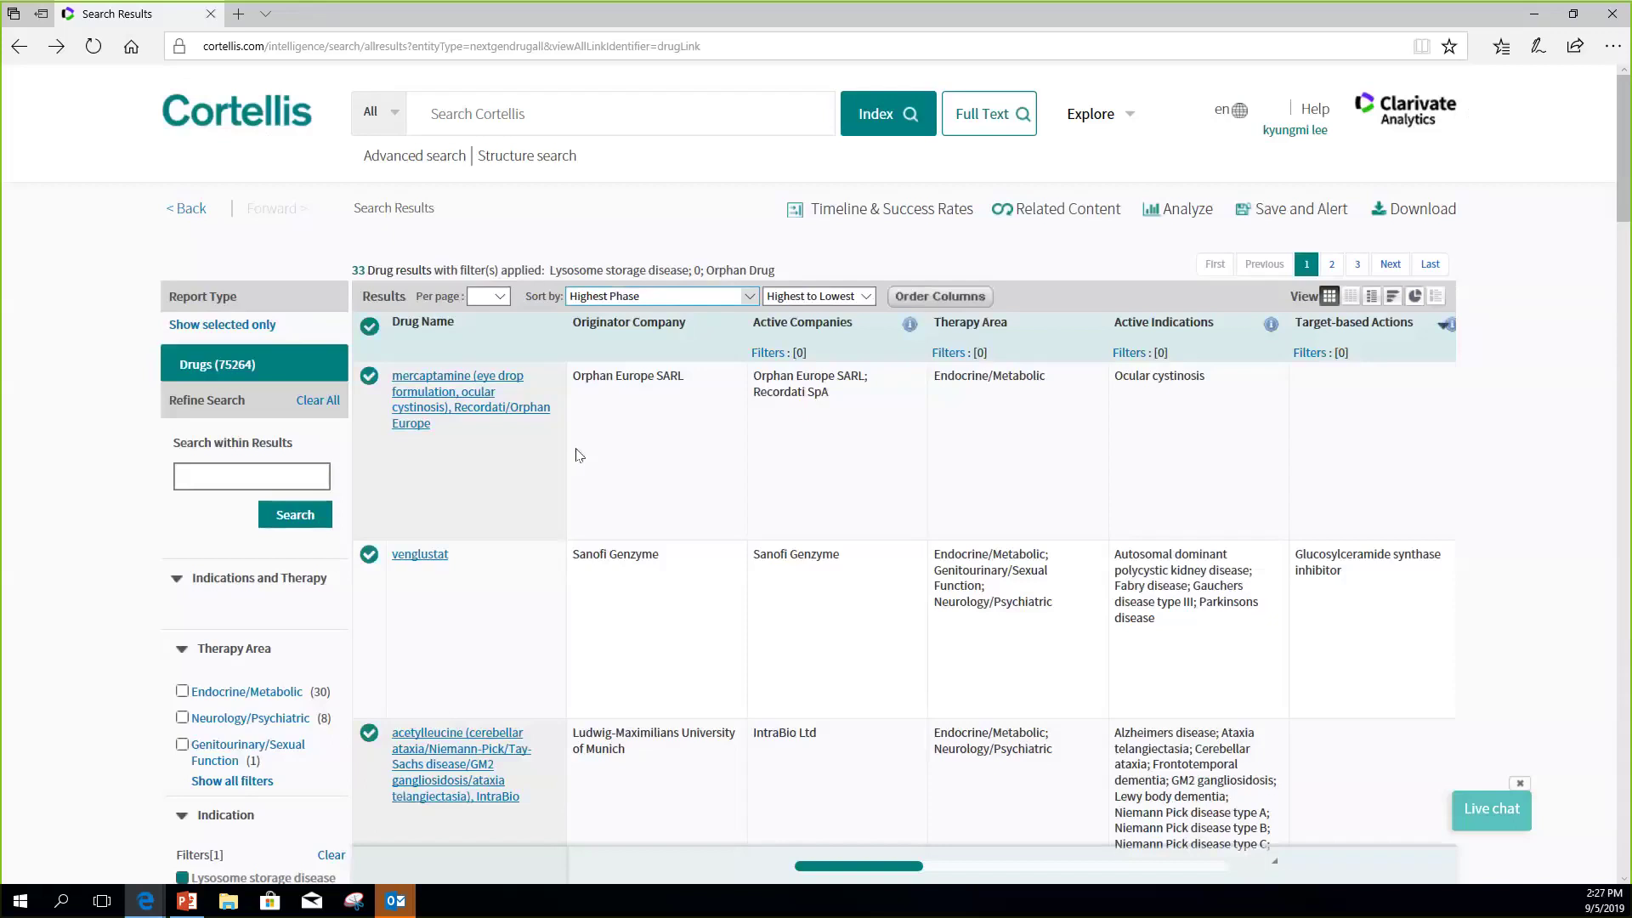
scroll(577, 454, down, 2)
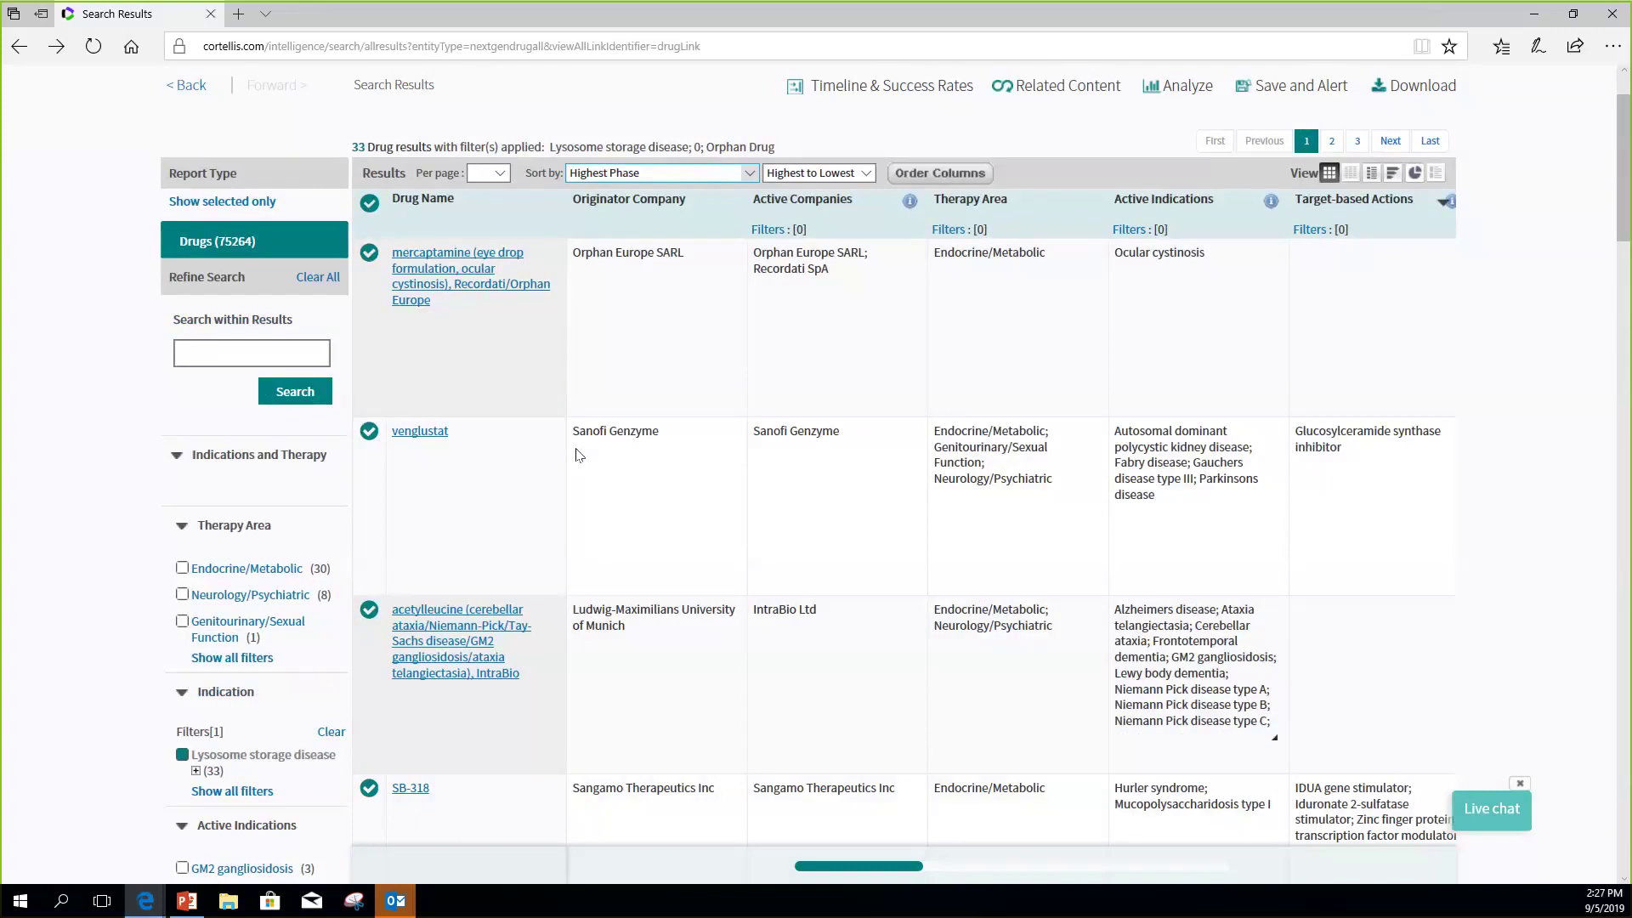
scroll(577, 455, down, 9)
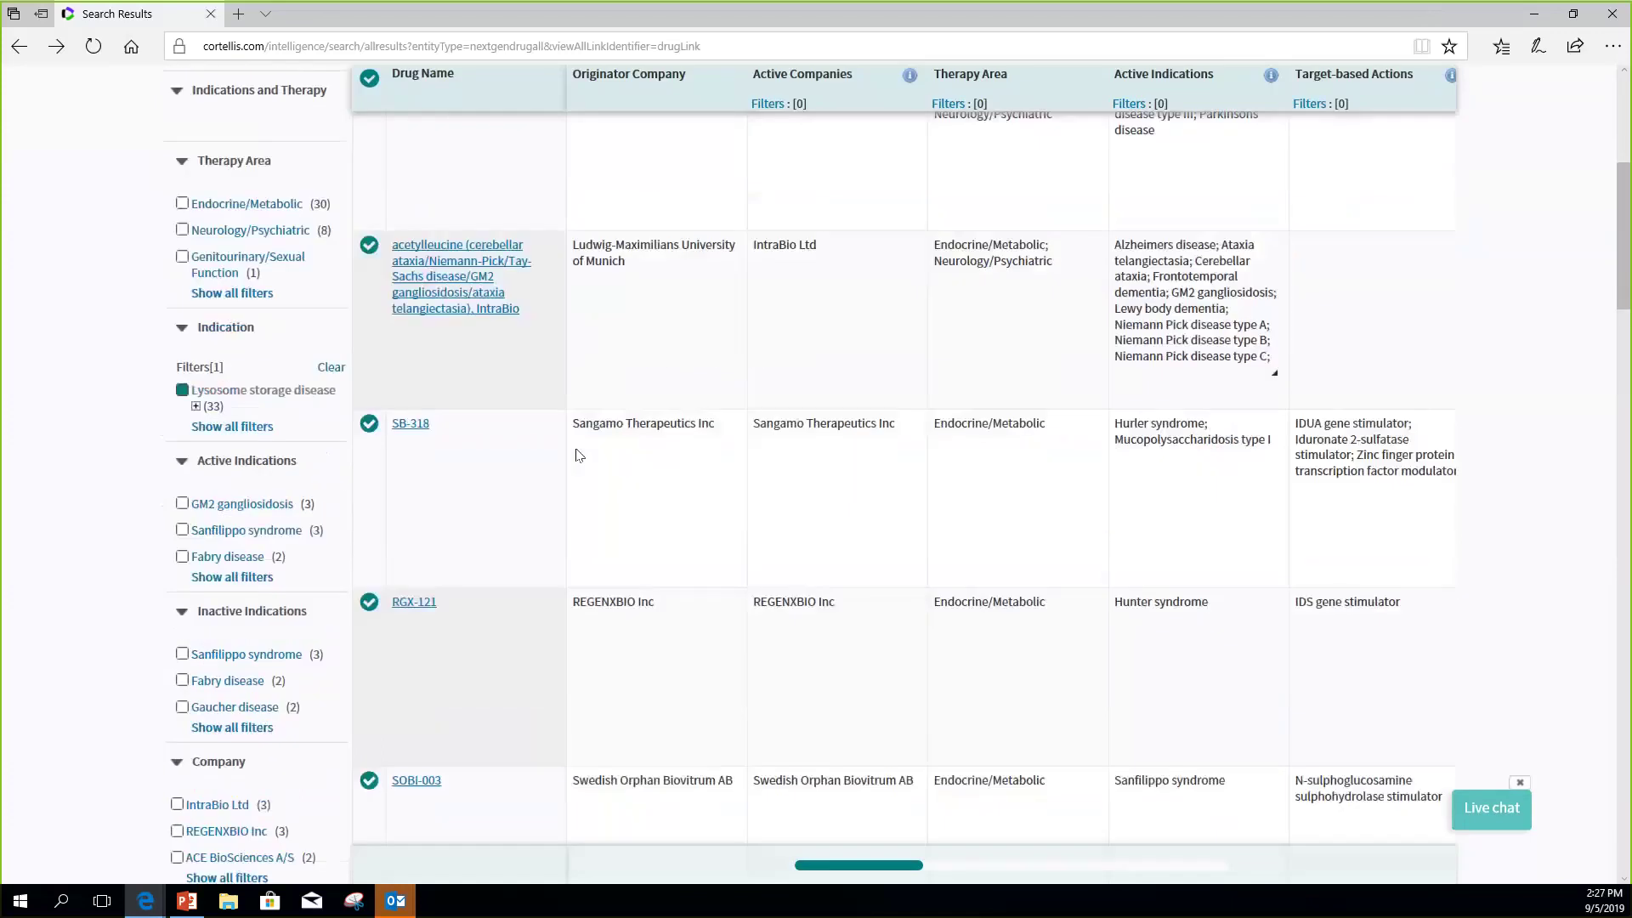
scroll(576, 455, down, 2)
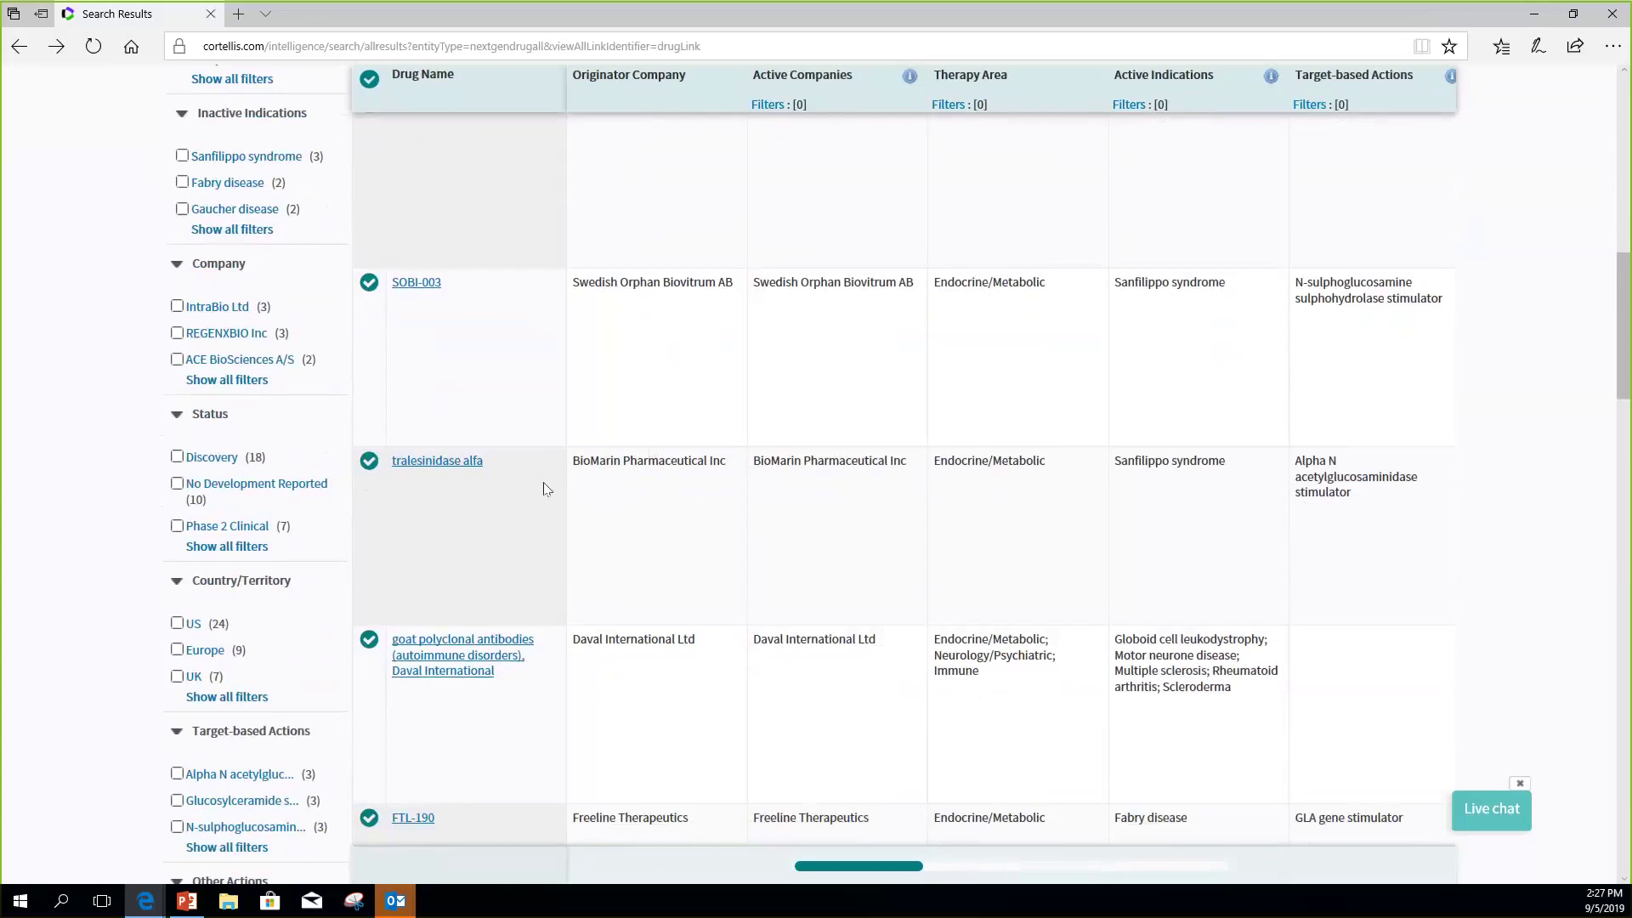
click(446, 470)
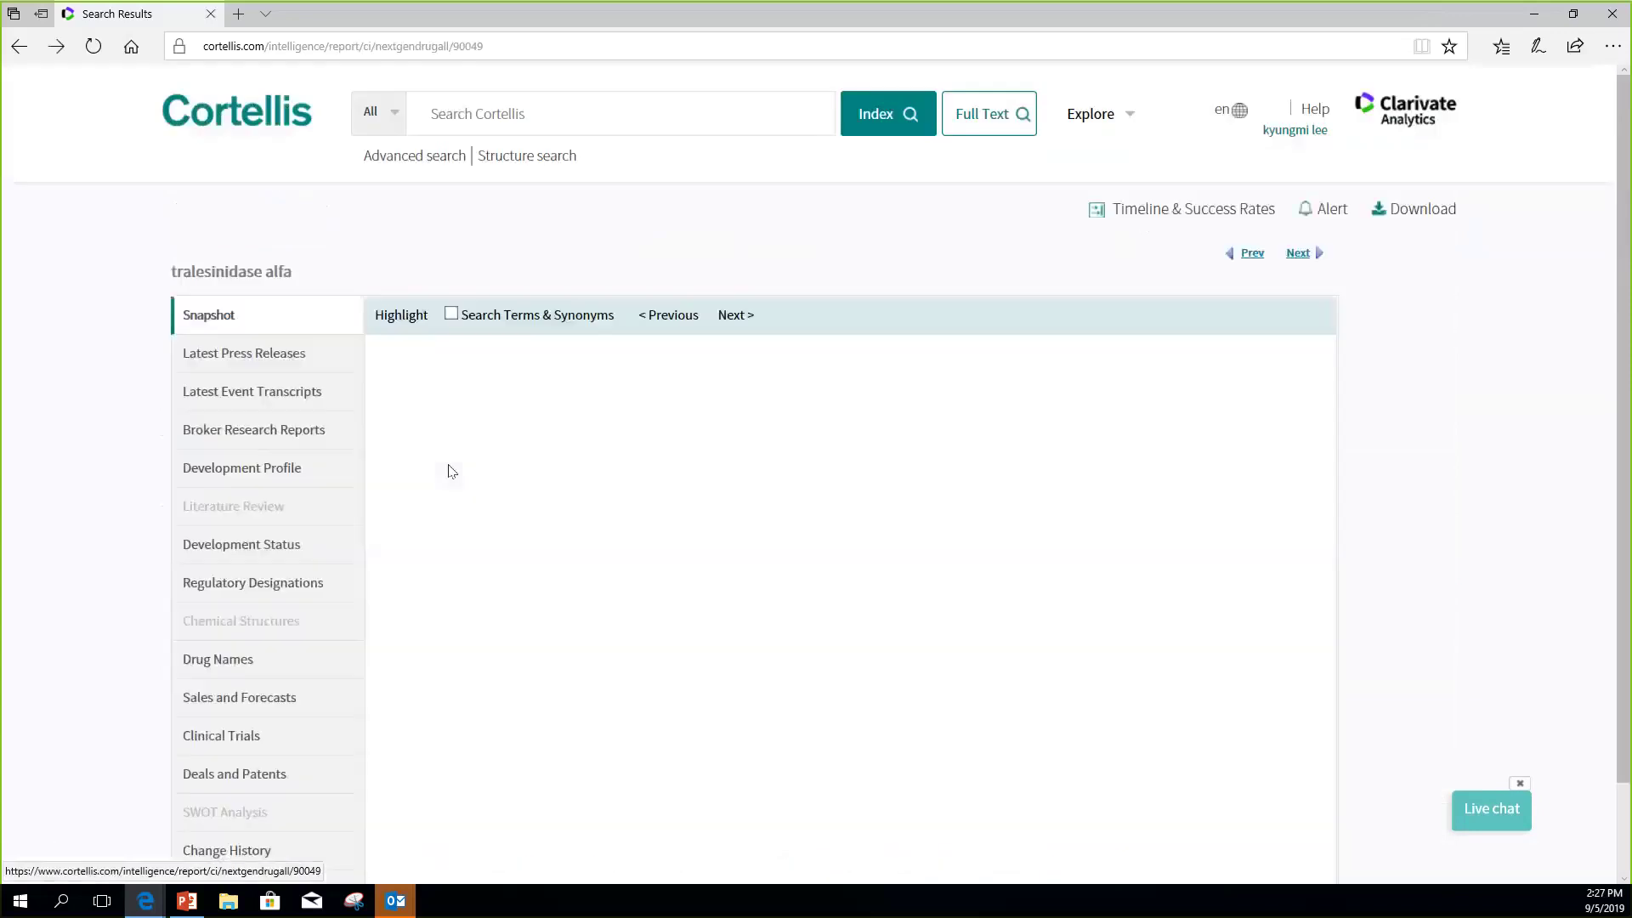
Step: Review the drug snapshot, then examine the "intracerebroventricular enzyme replacement therapy" wording in the Development Profile summary
scroll(132, 439, down, 2)
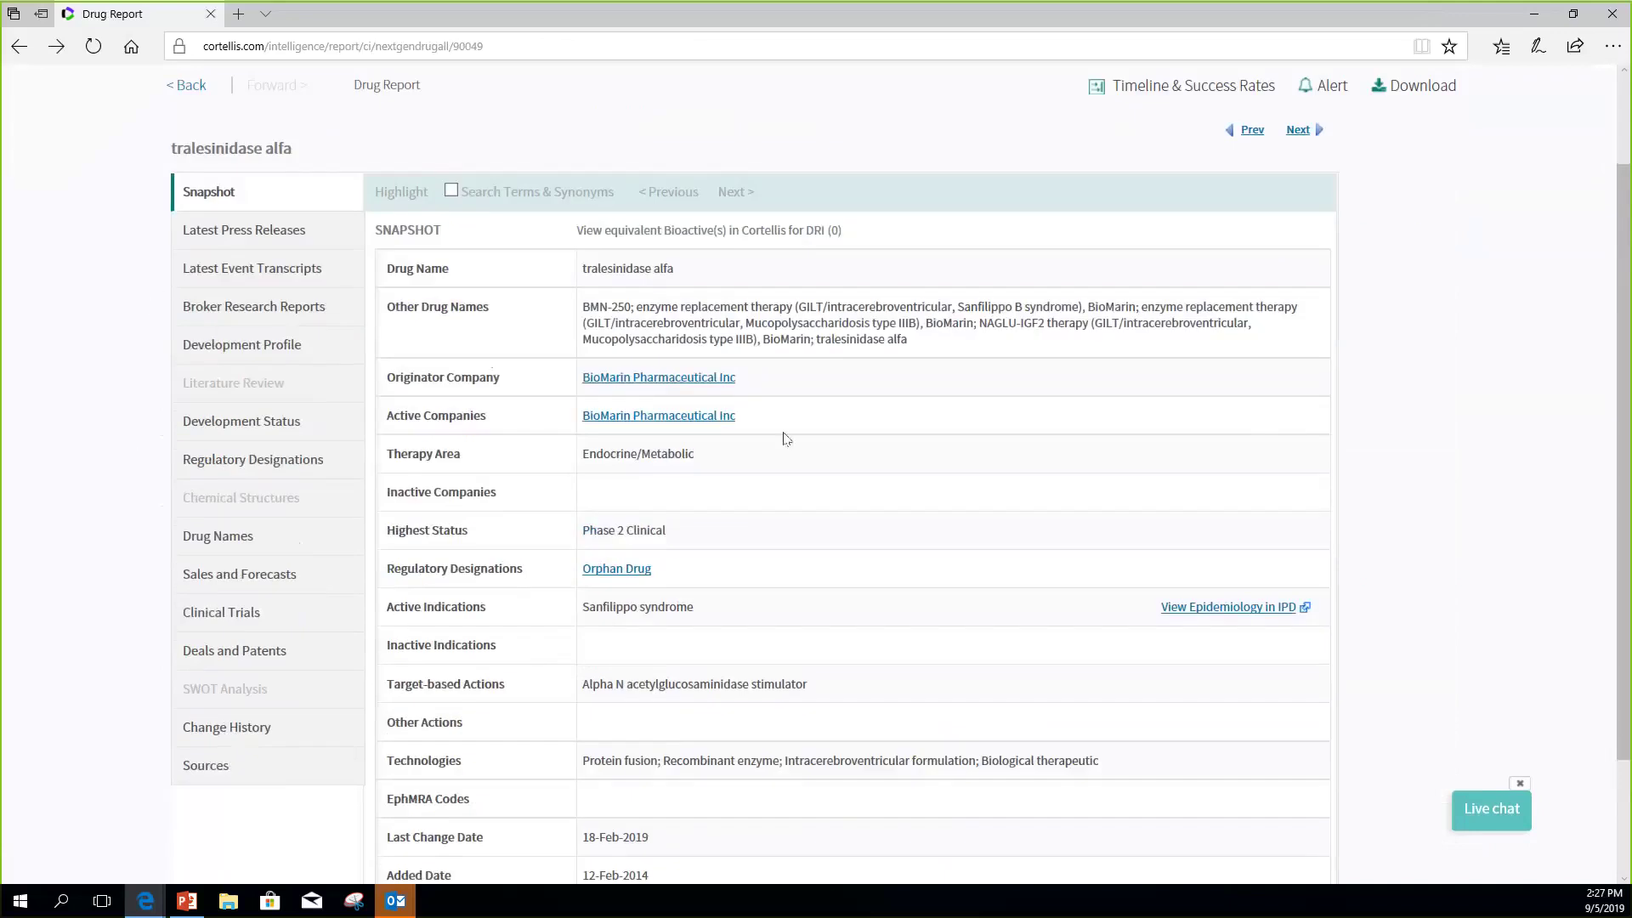
click(299, 351)
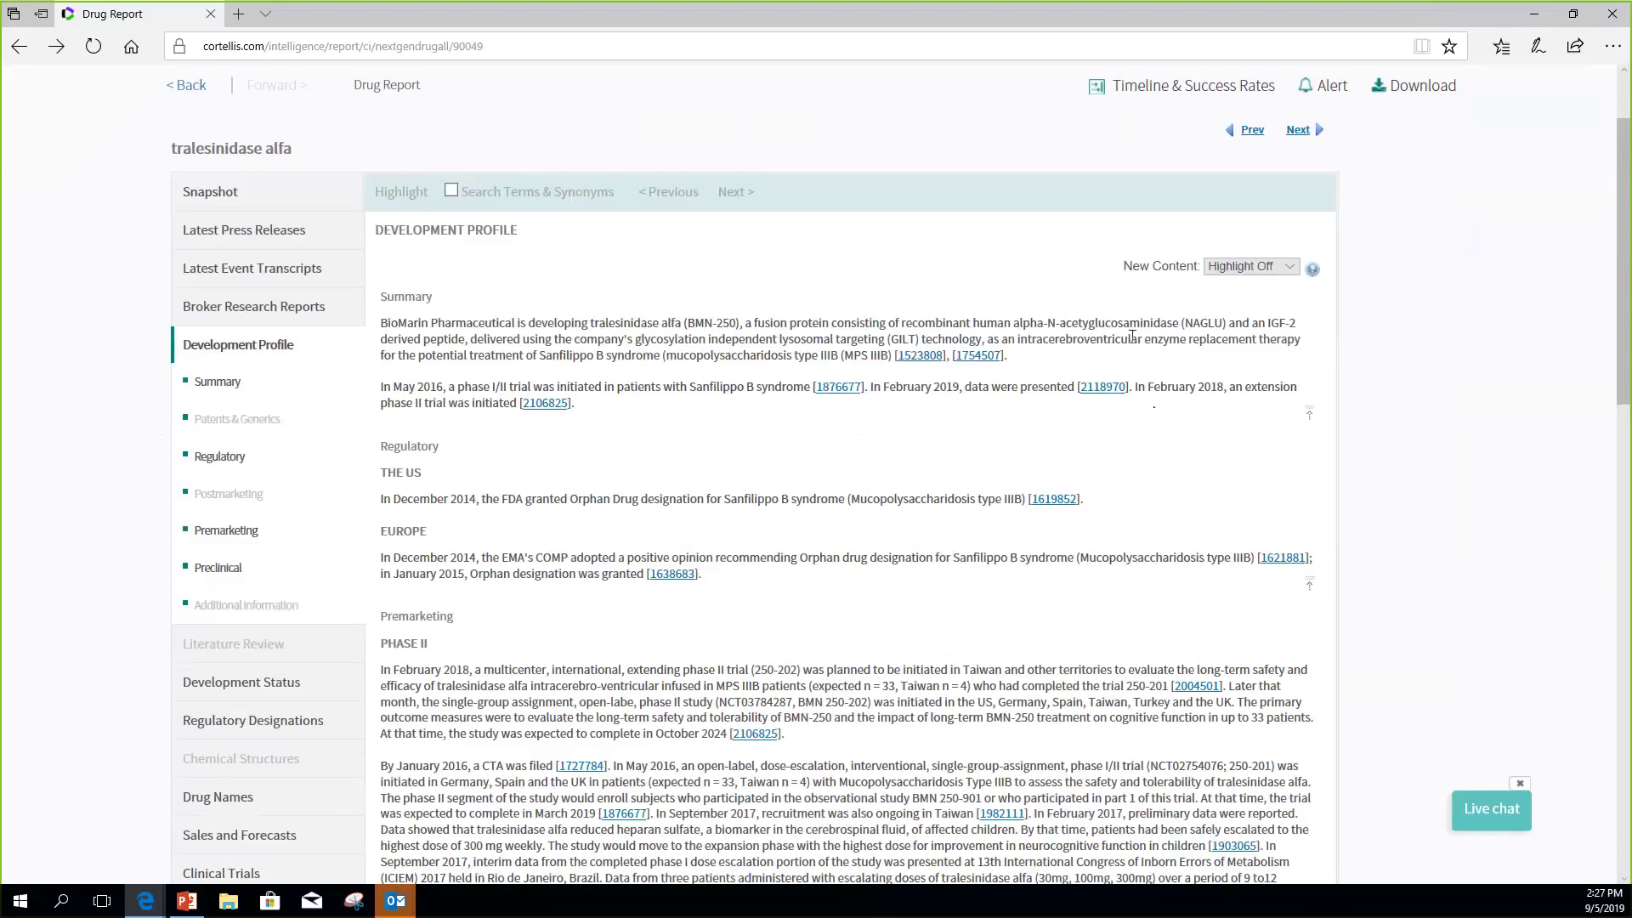
drag(1018, 338, 1310, 335)
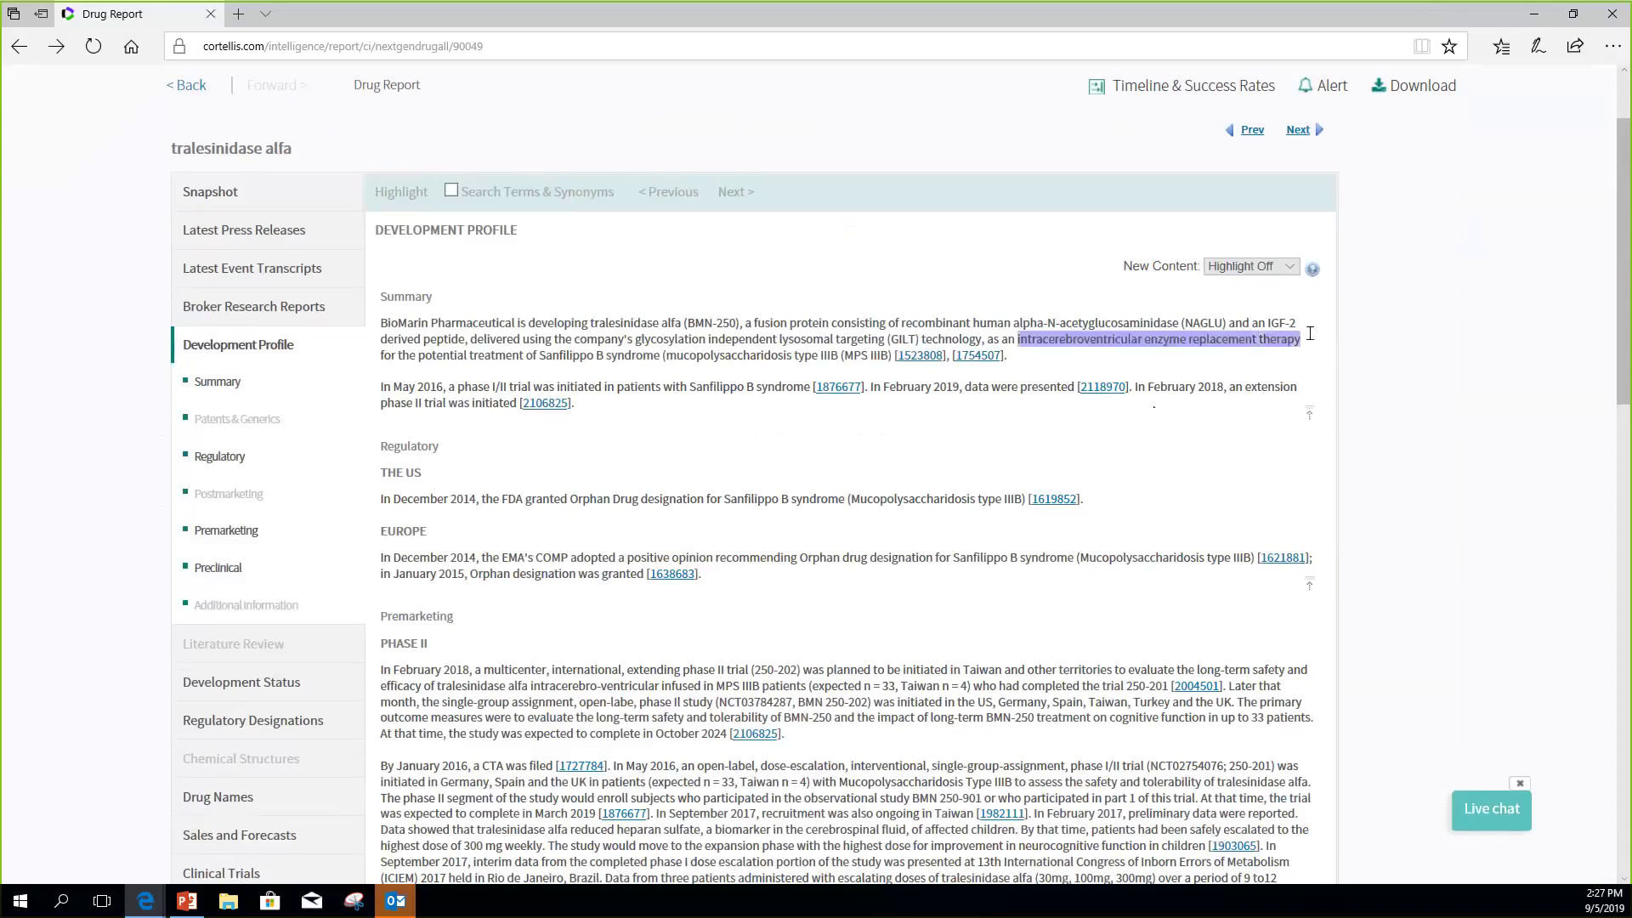
click(1377, 342)
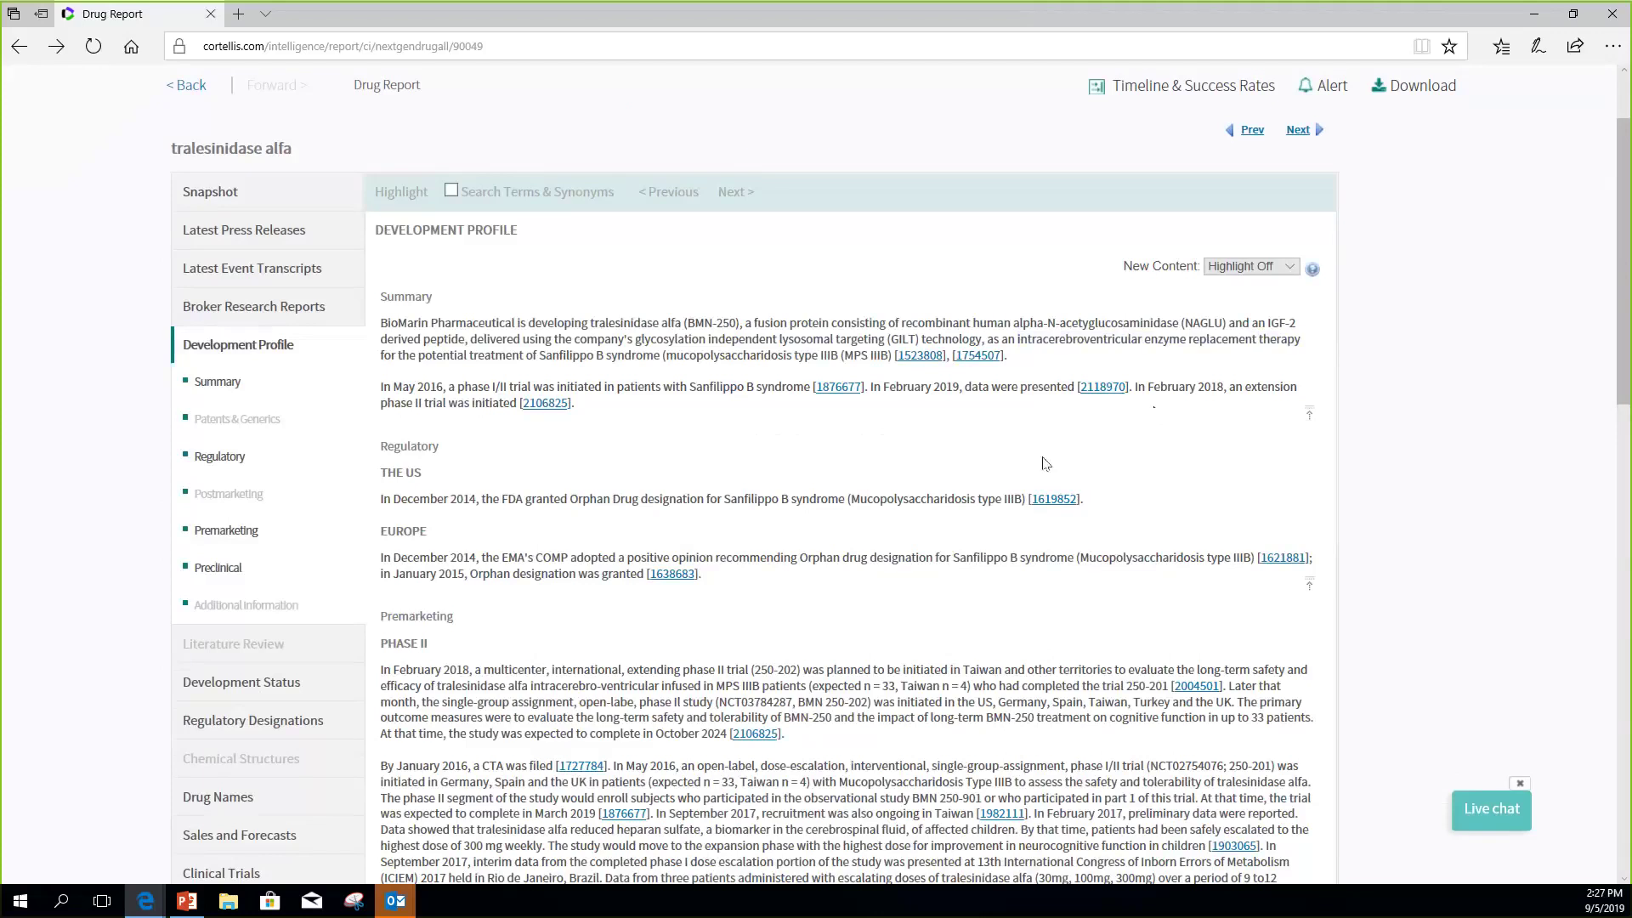
Step: Read through the regulatory, premarketing and preclinical sections of the tralesinidase alfa development profile
scroll(1045, 463, down, 5)
scroll(1040, 453, down, 6)
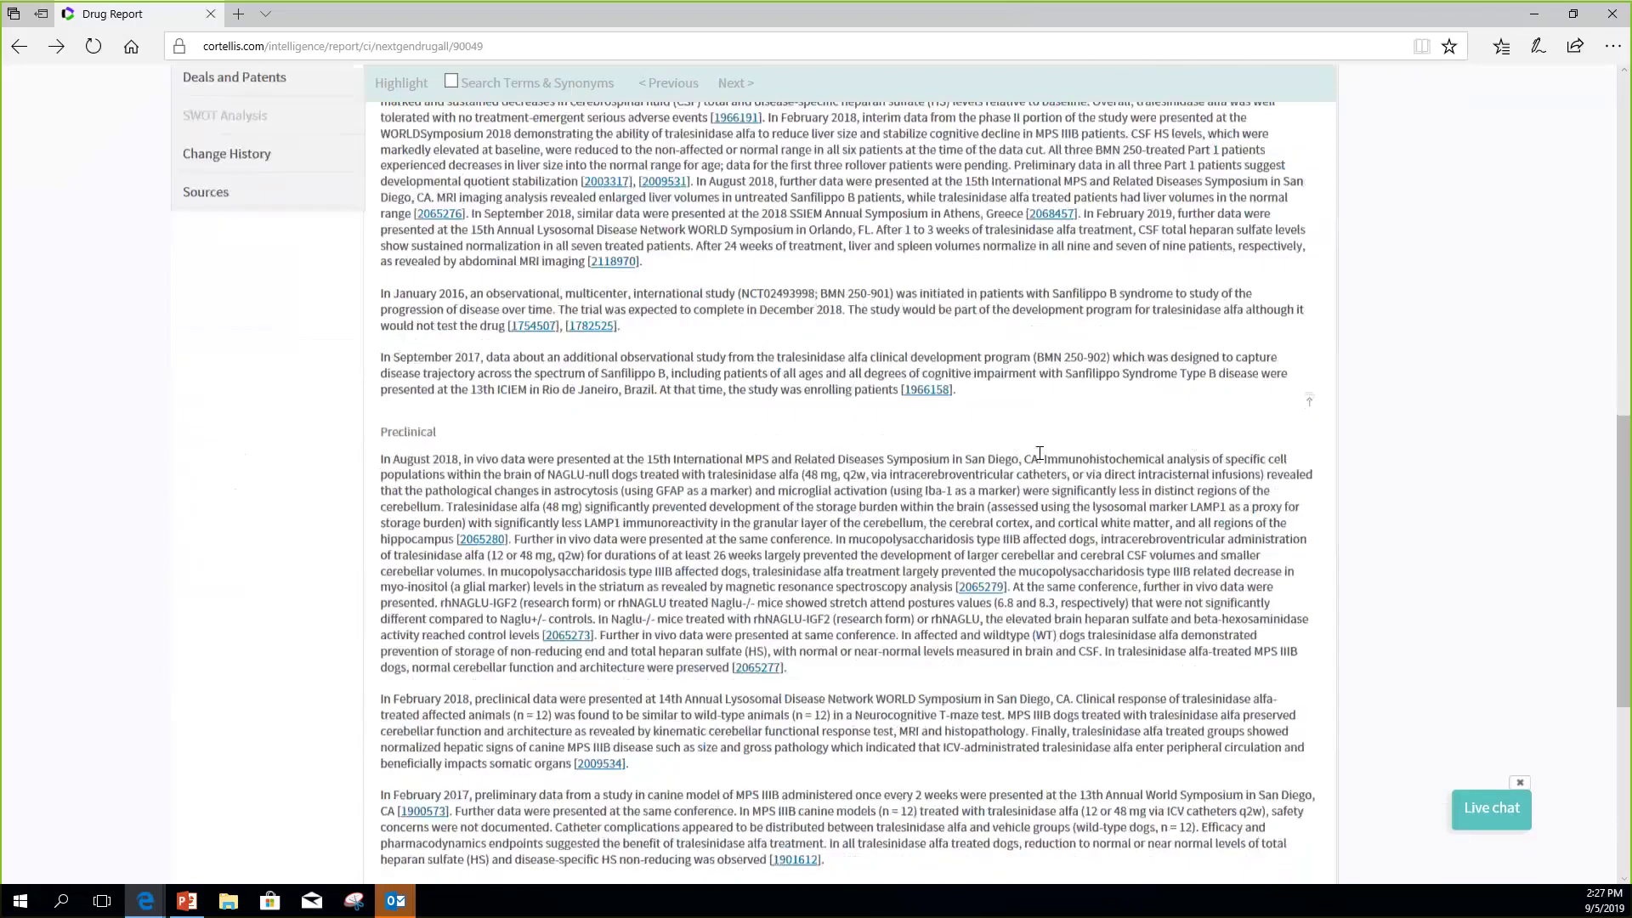
scroll(828, 560, down, 3)
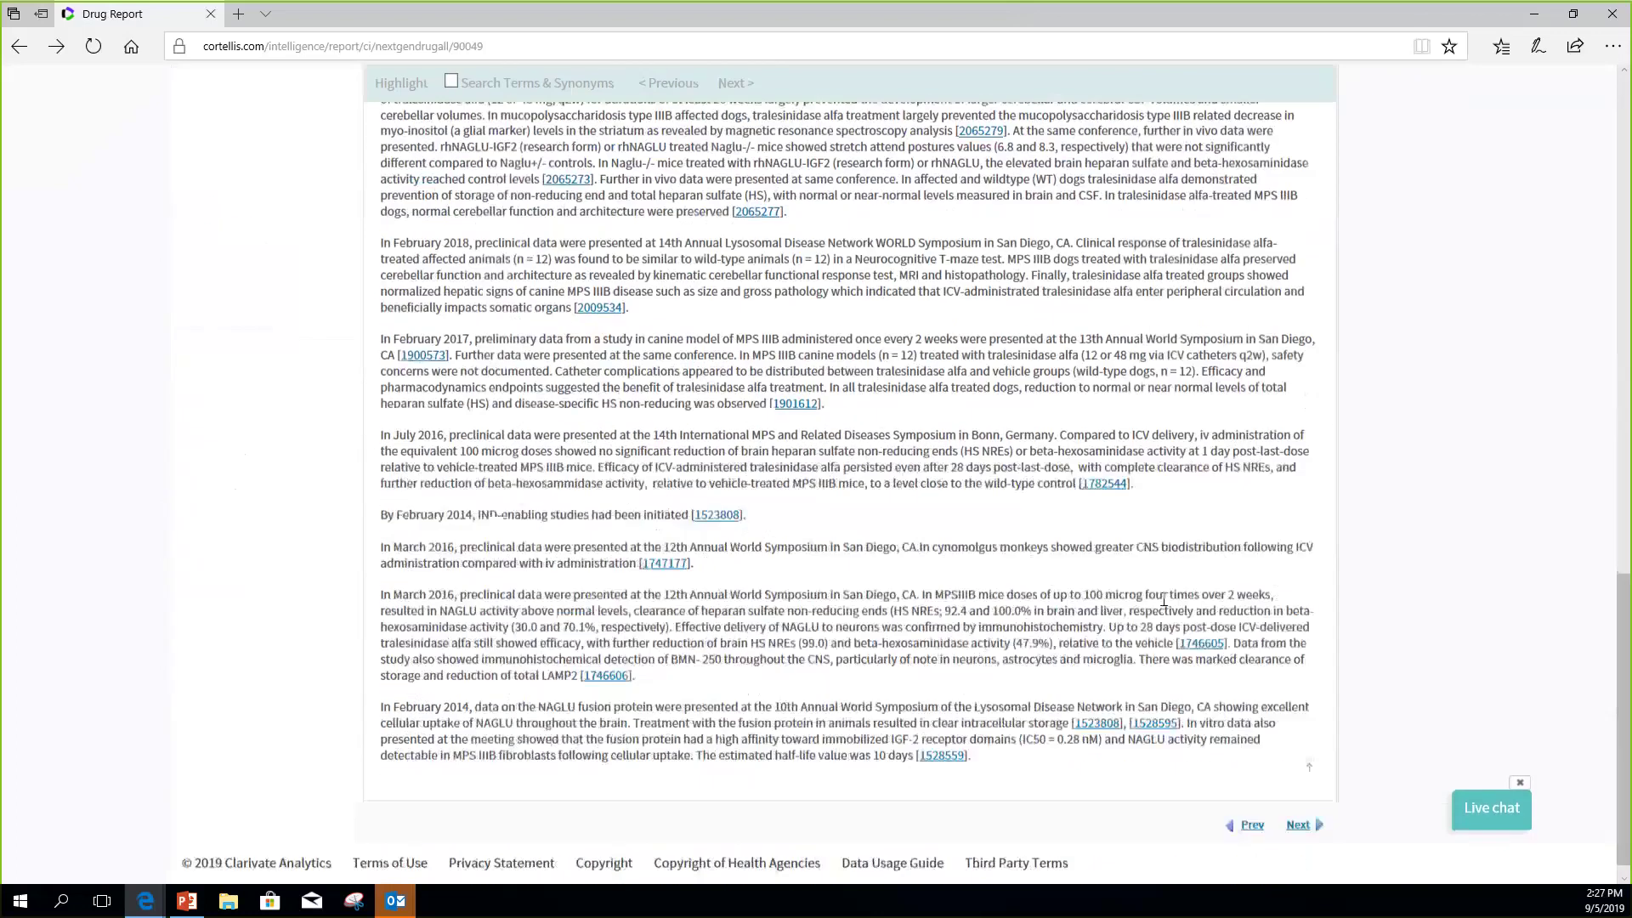
scroll(1164, 597, up, 9)
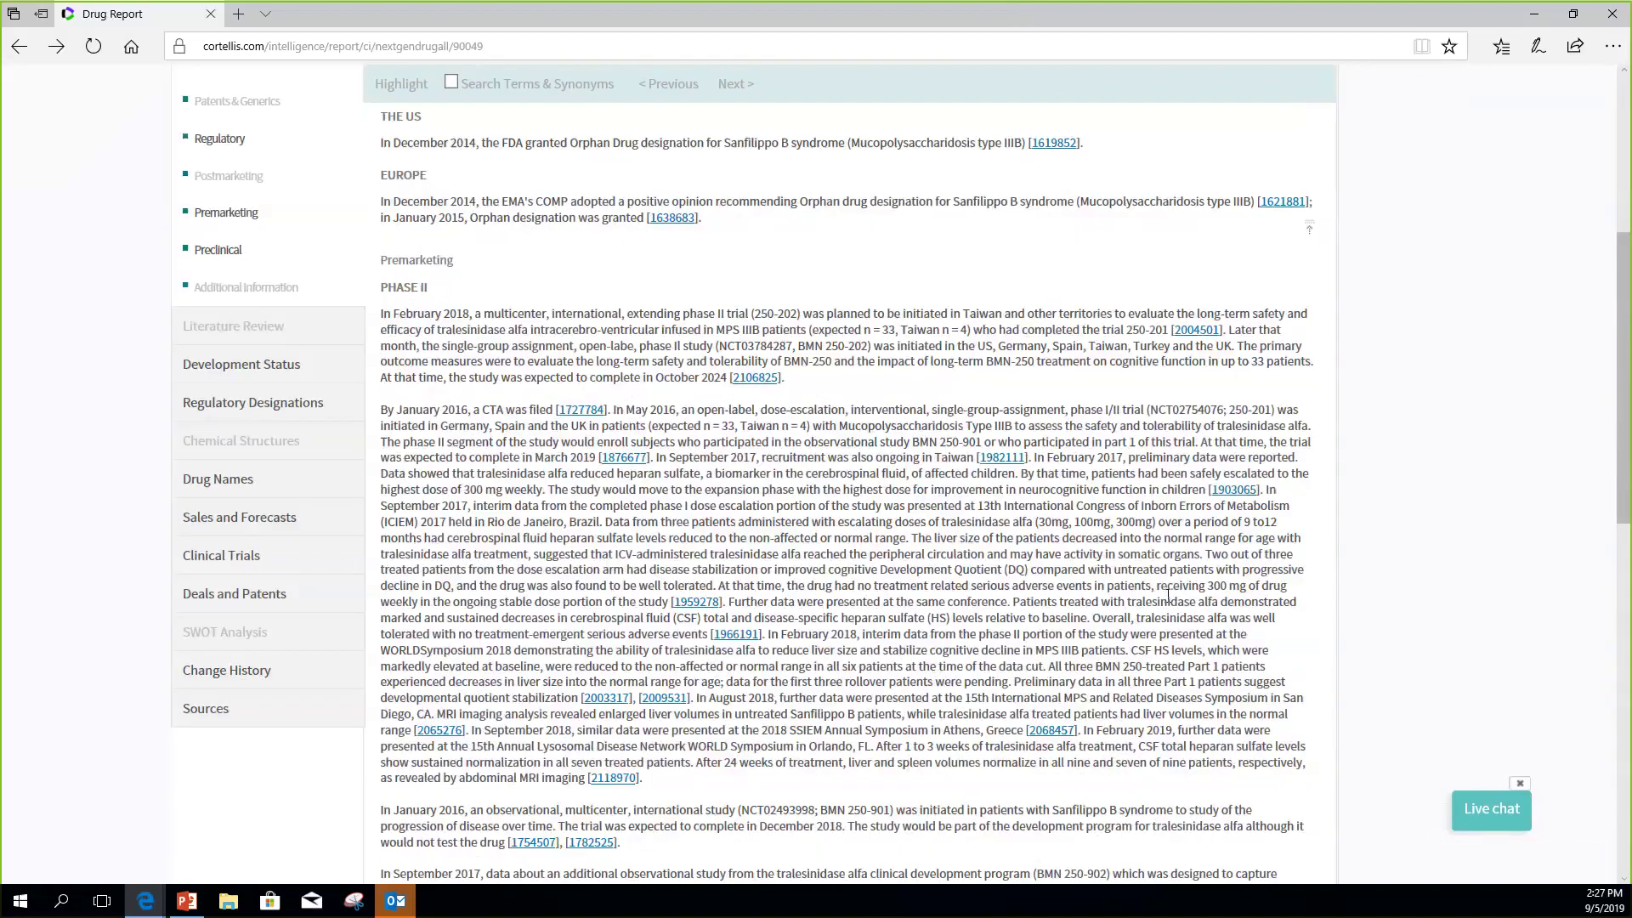
scroll(1168, 595, up, 3)
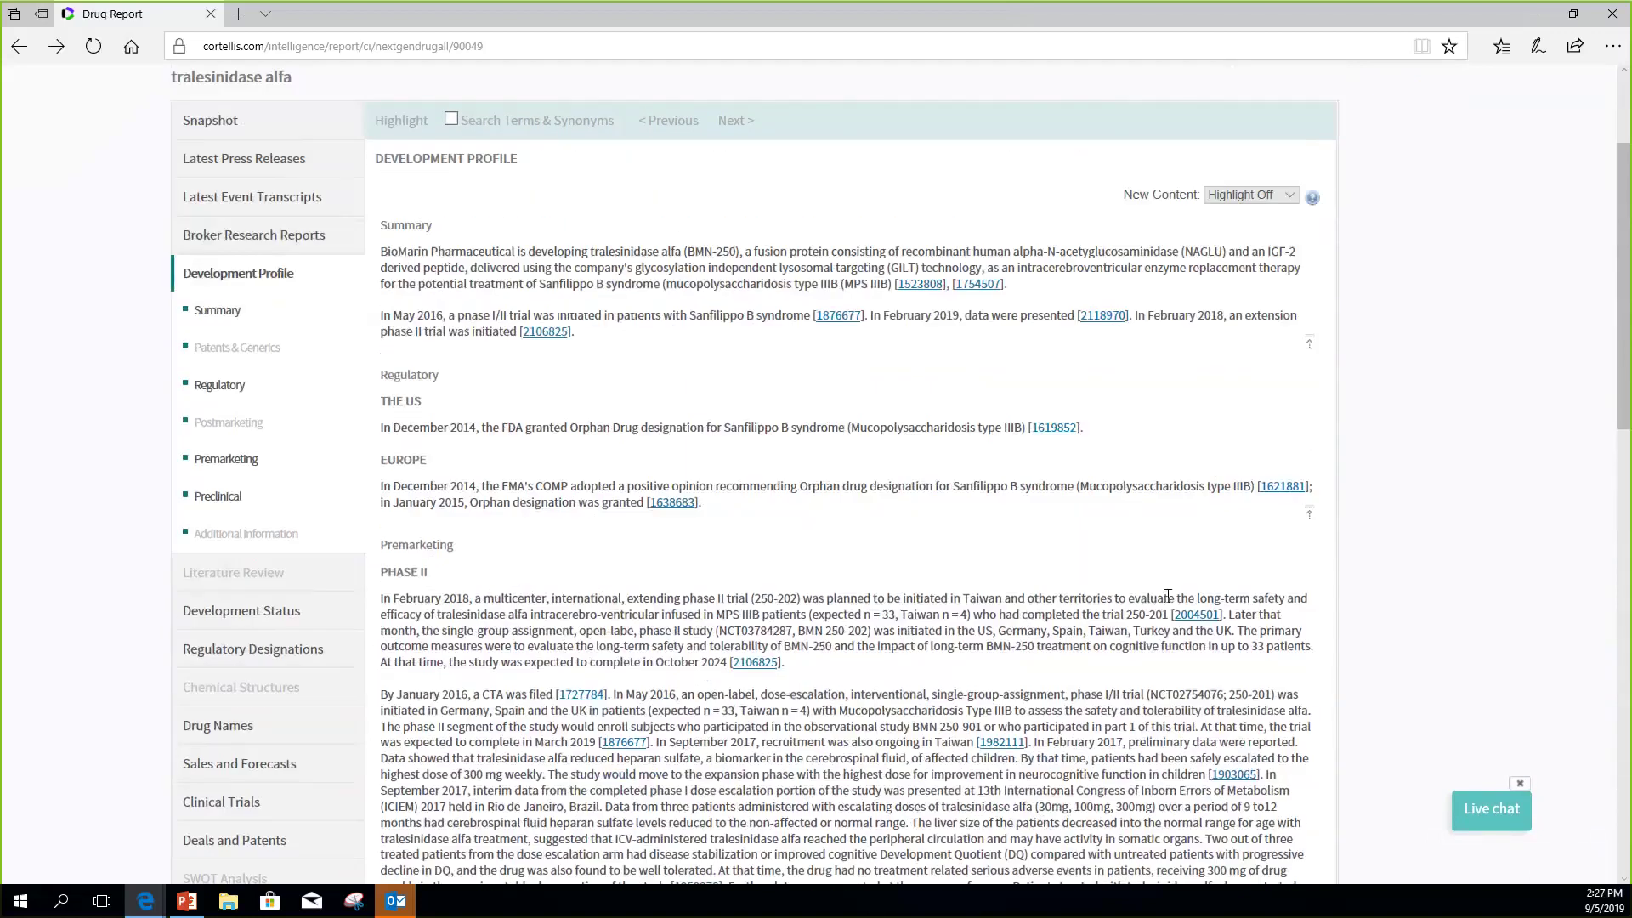
scroll(1168, 595, up, 2)
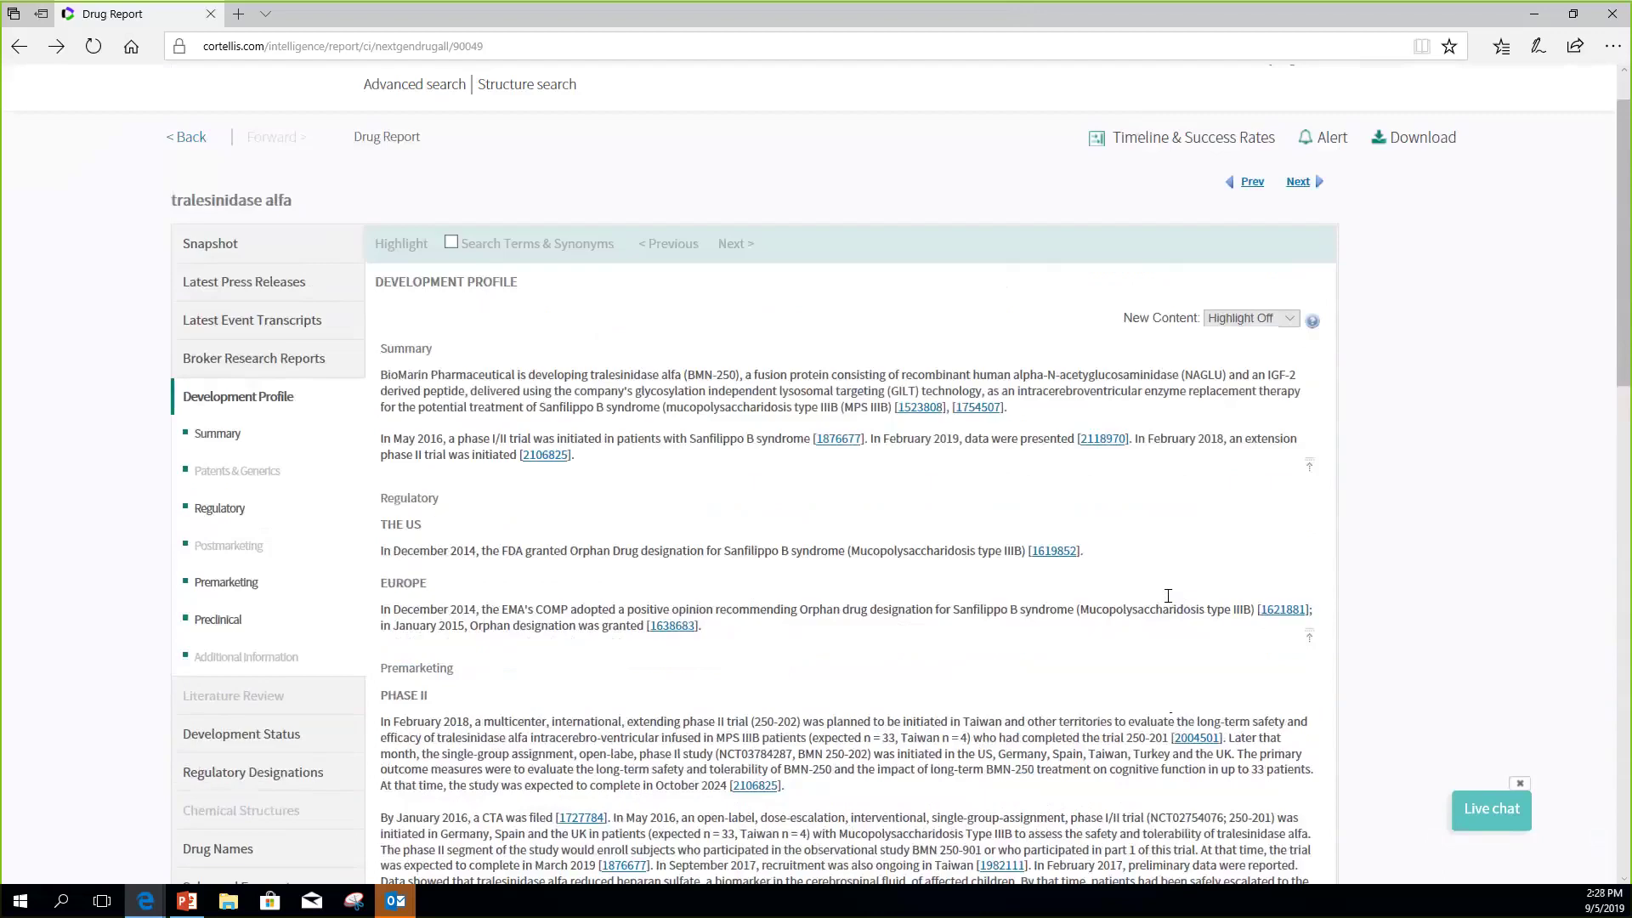
Step: Return to the drug snapshot and open the company report for the originator, BioMarin Pharmaceutical Inc
click(289, 260)
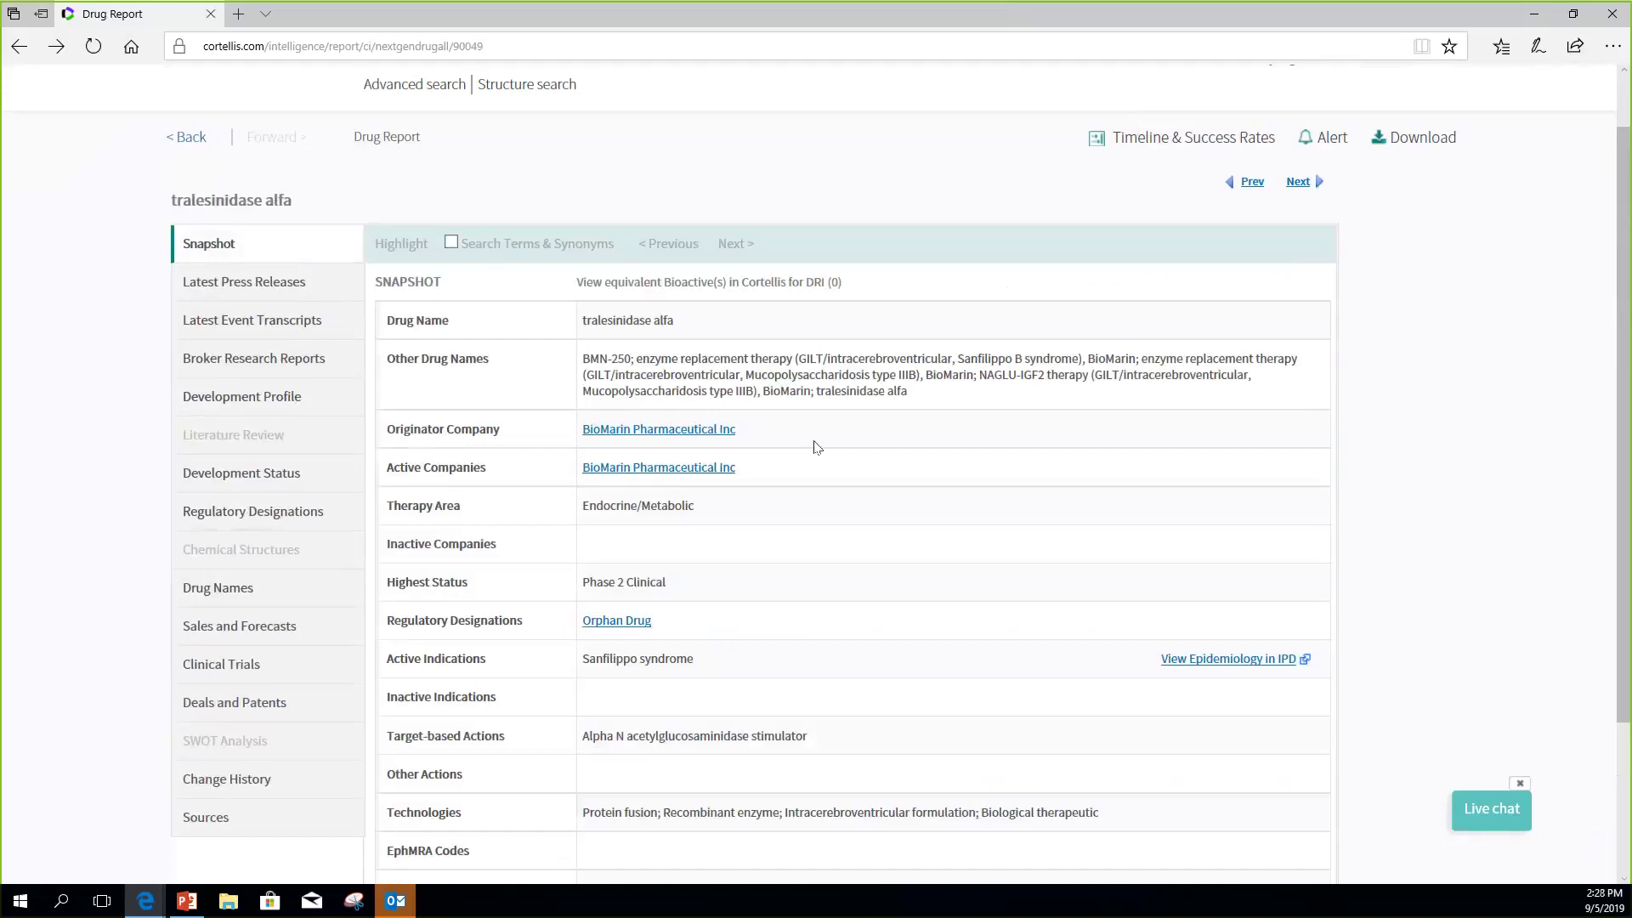
click(699, 433)
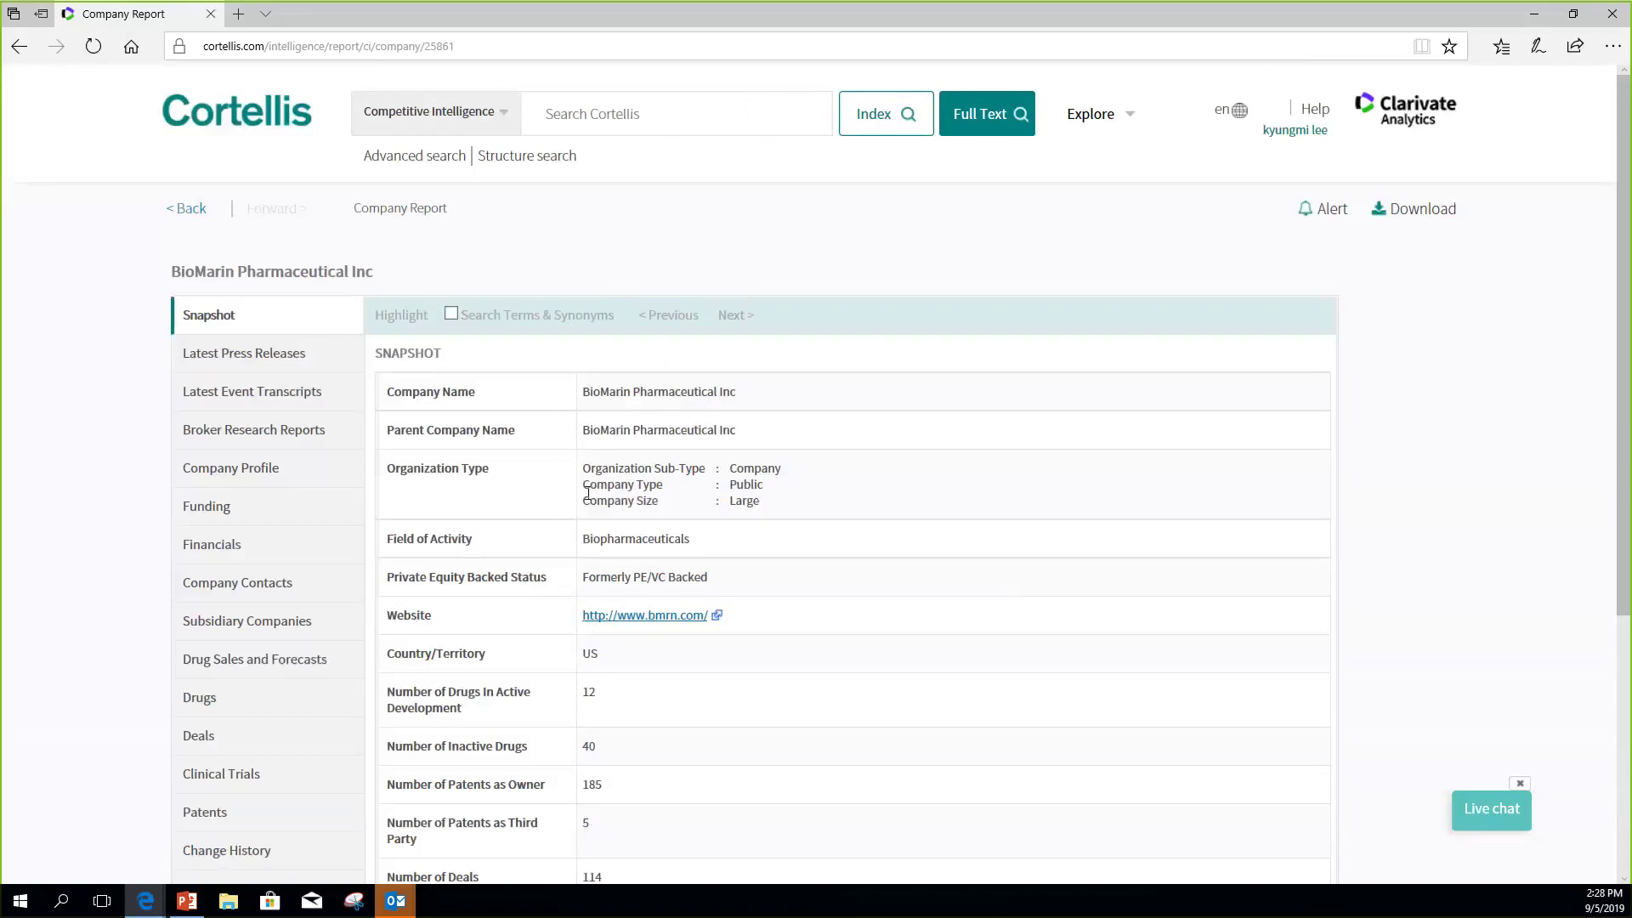
Step: Review the BioMarin Pharmaceutical Inc snapshot and look through its company profile and financials, including stock performance
scroll(588, 493, down, 1)
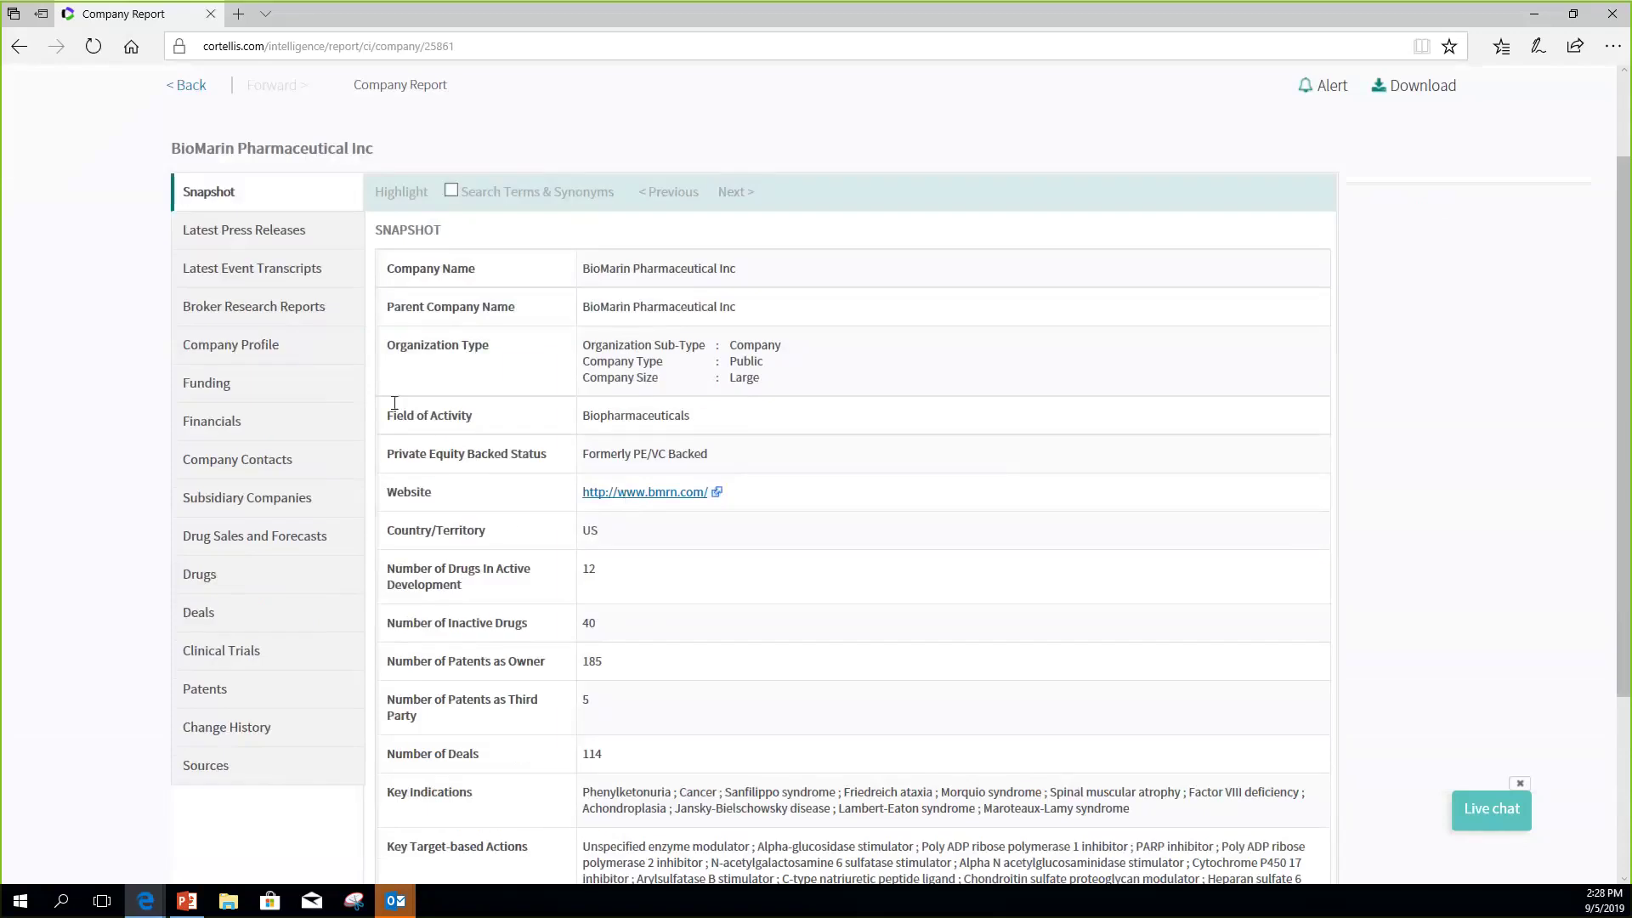
click(303, 353)
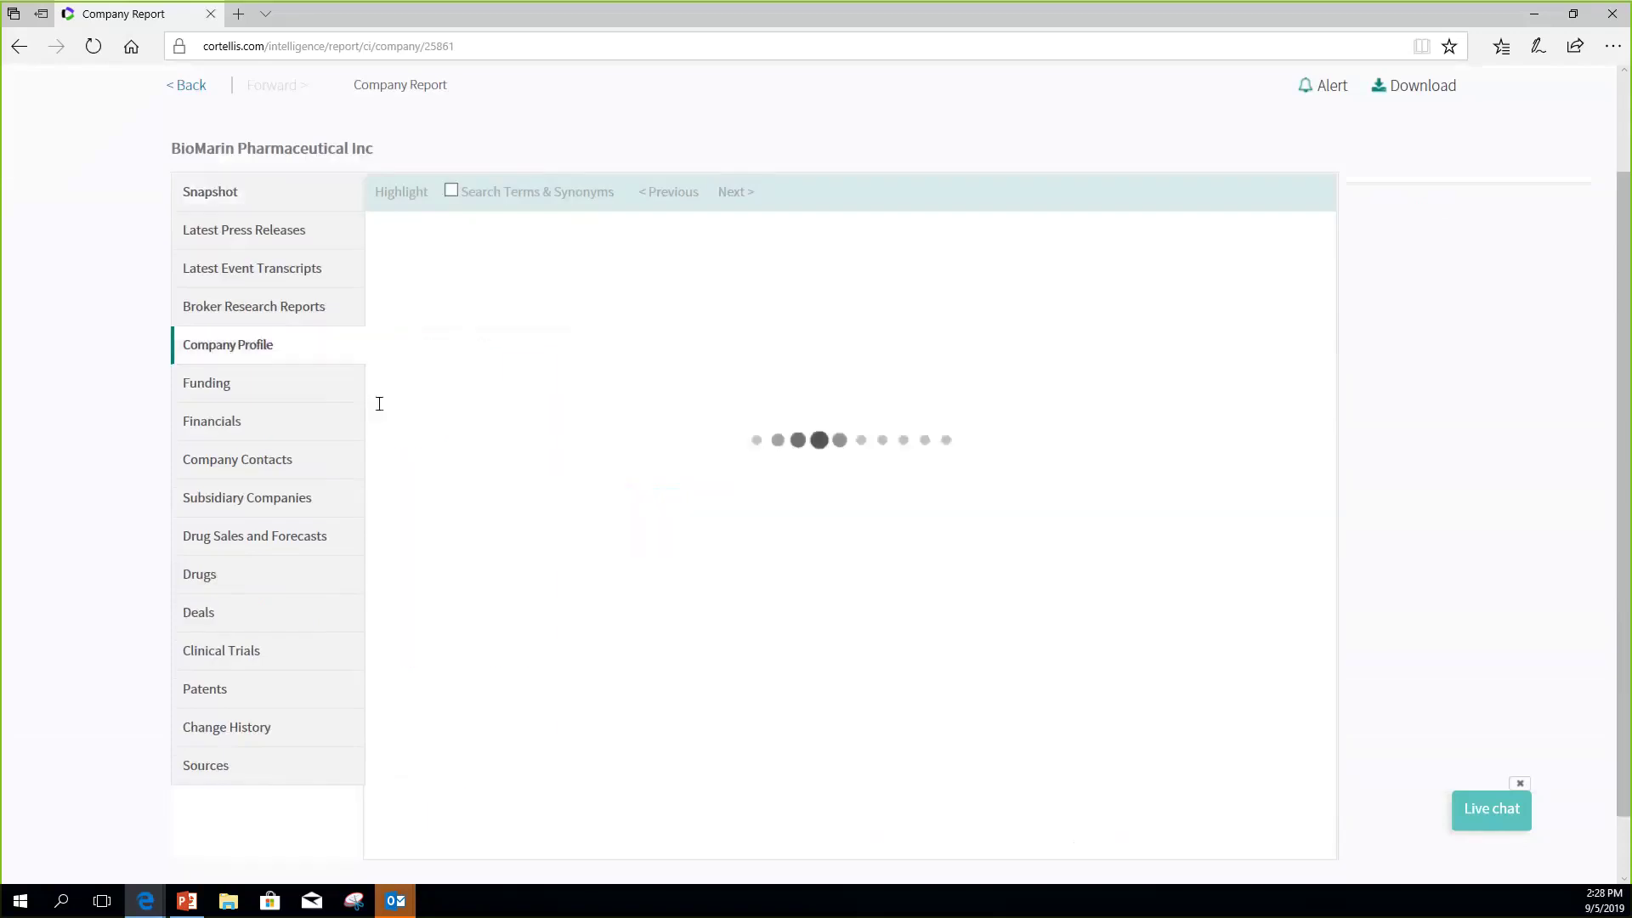
click(320, 432)
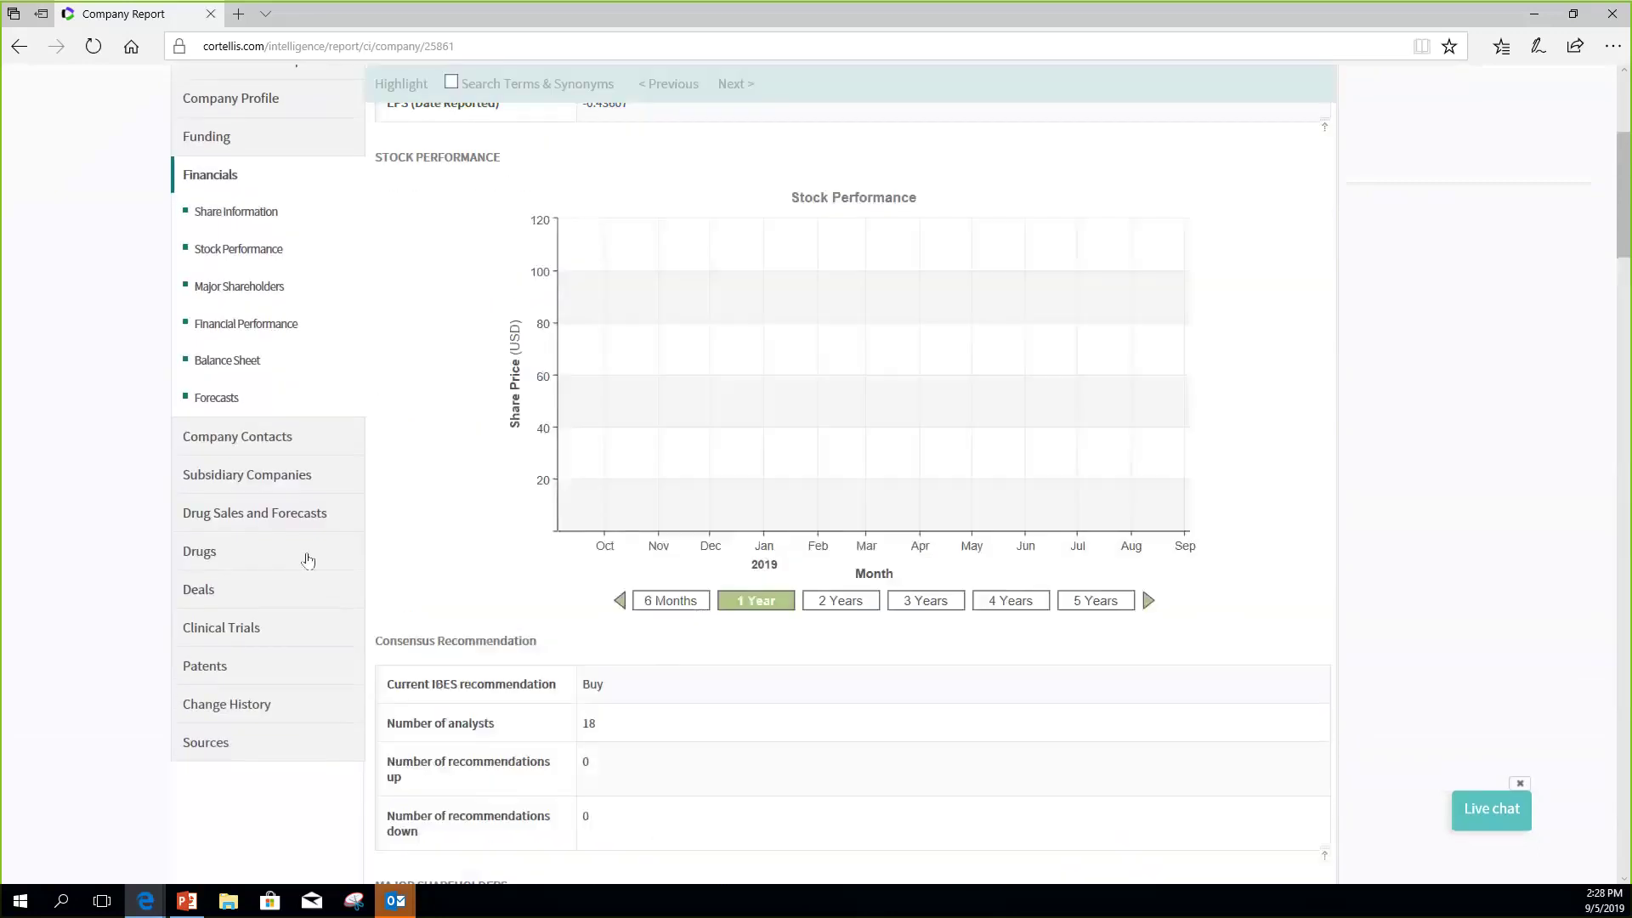
Step: Examine the company's active drugs charts by indication and by highest status
click(255, 554)
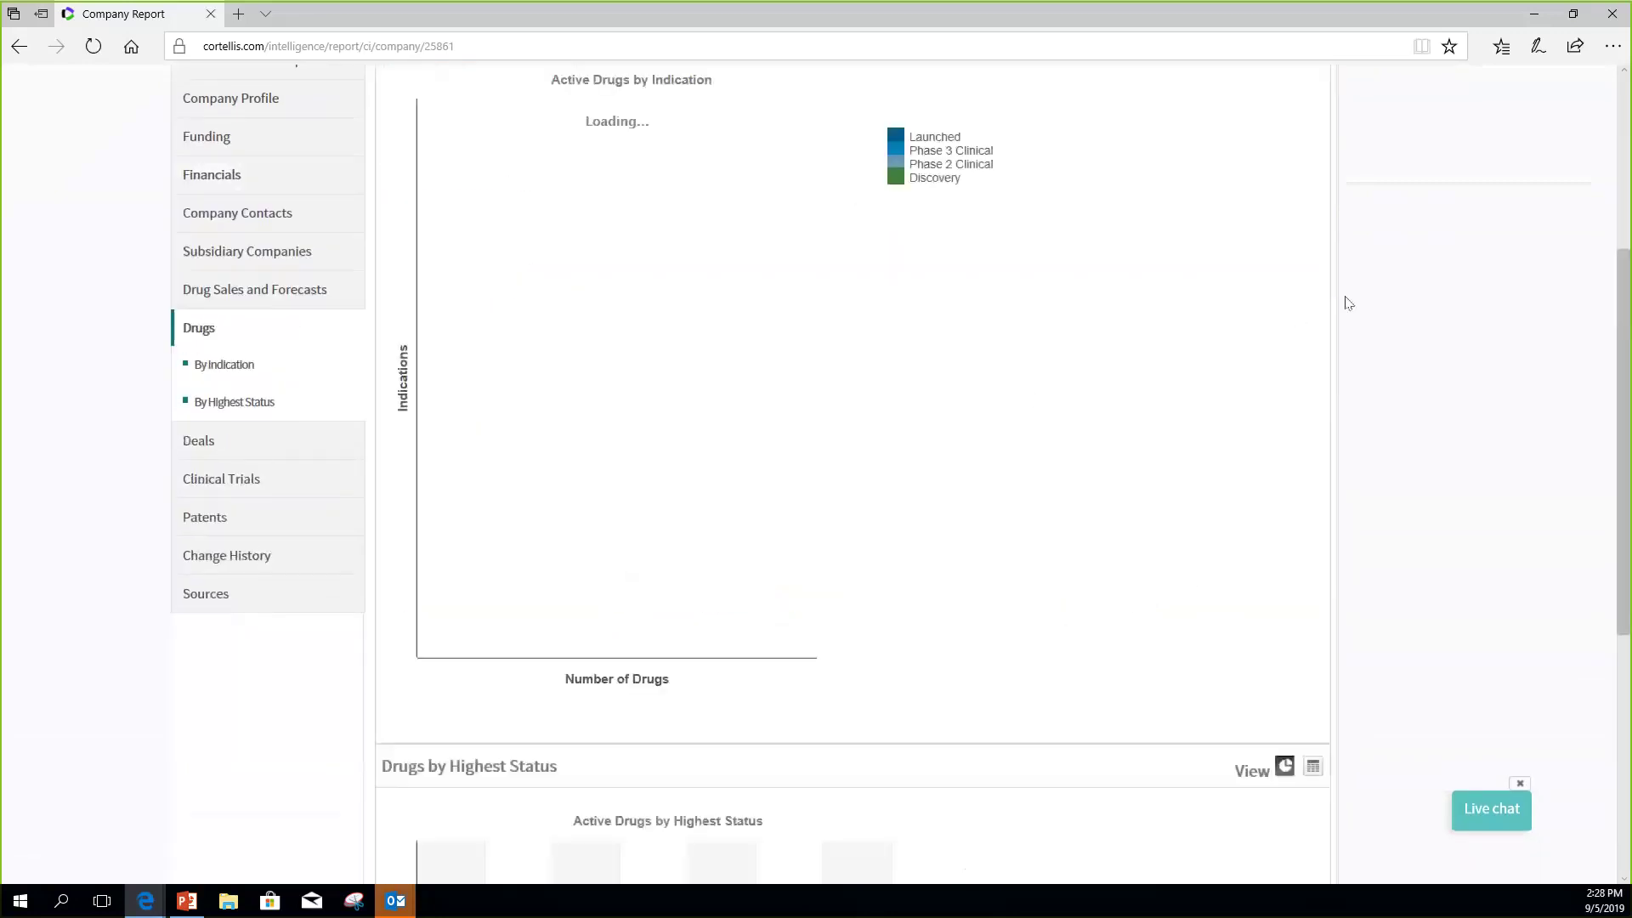
scroll(1316, 340, down, 3)
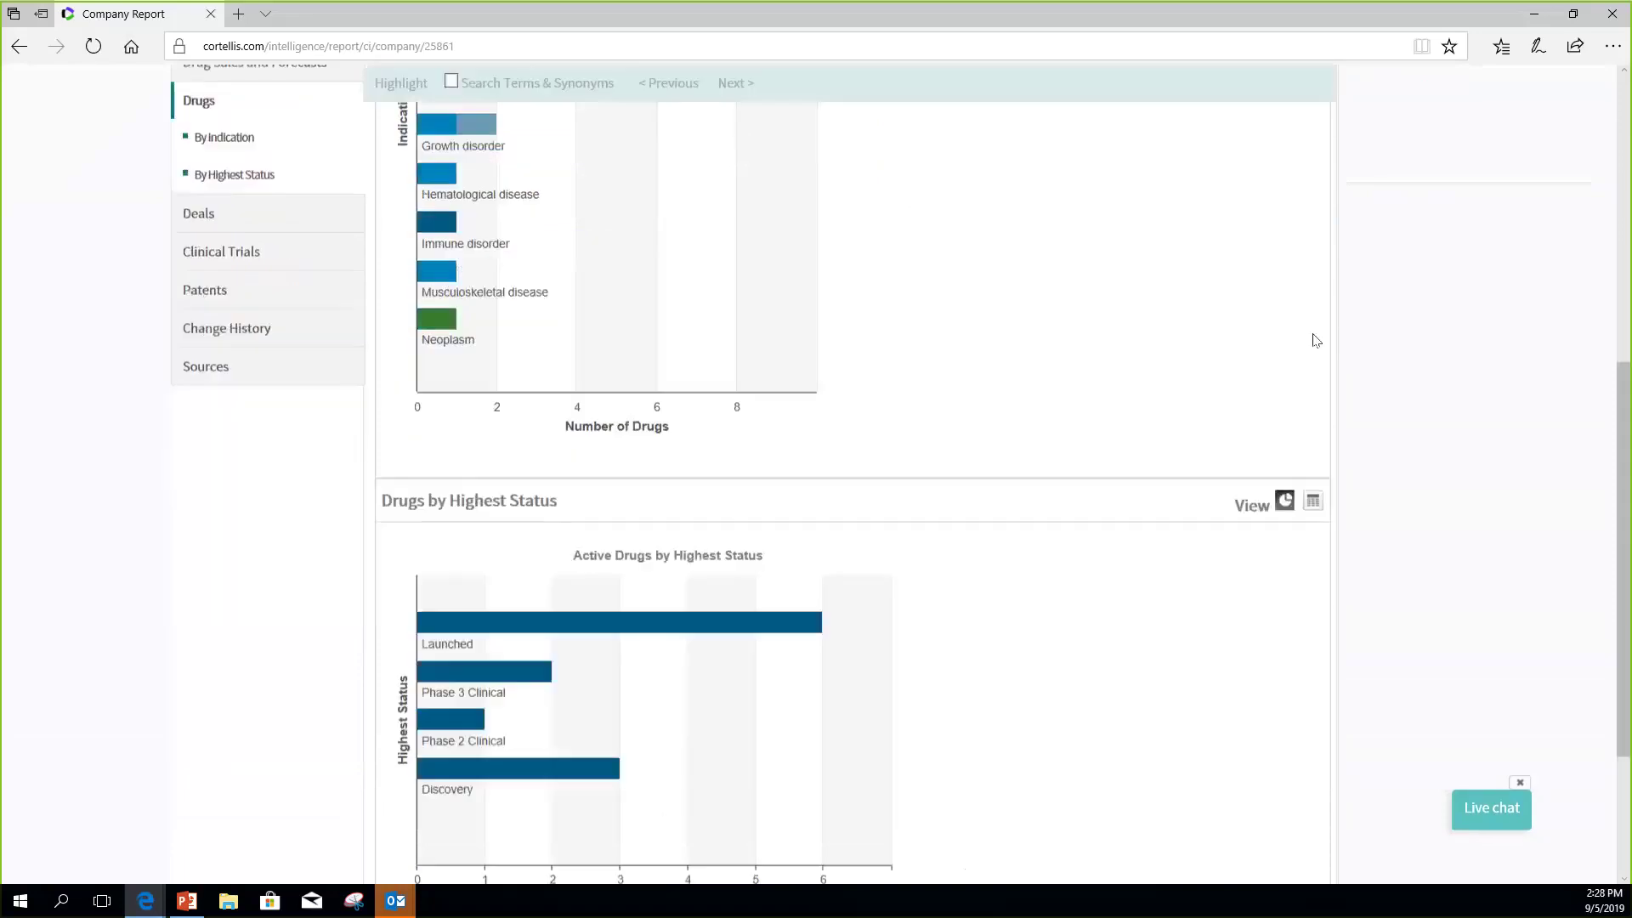
scroll(1316, 340, down, 3)
scroll(1315, 340, up, 6)
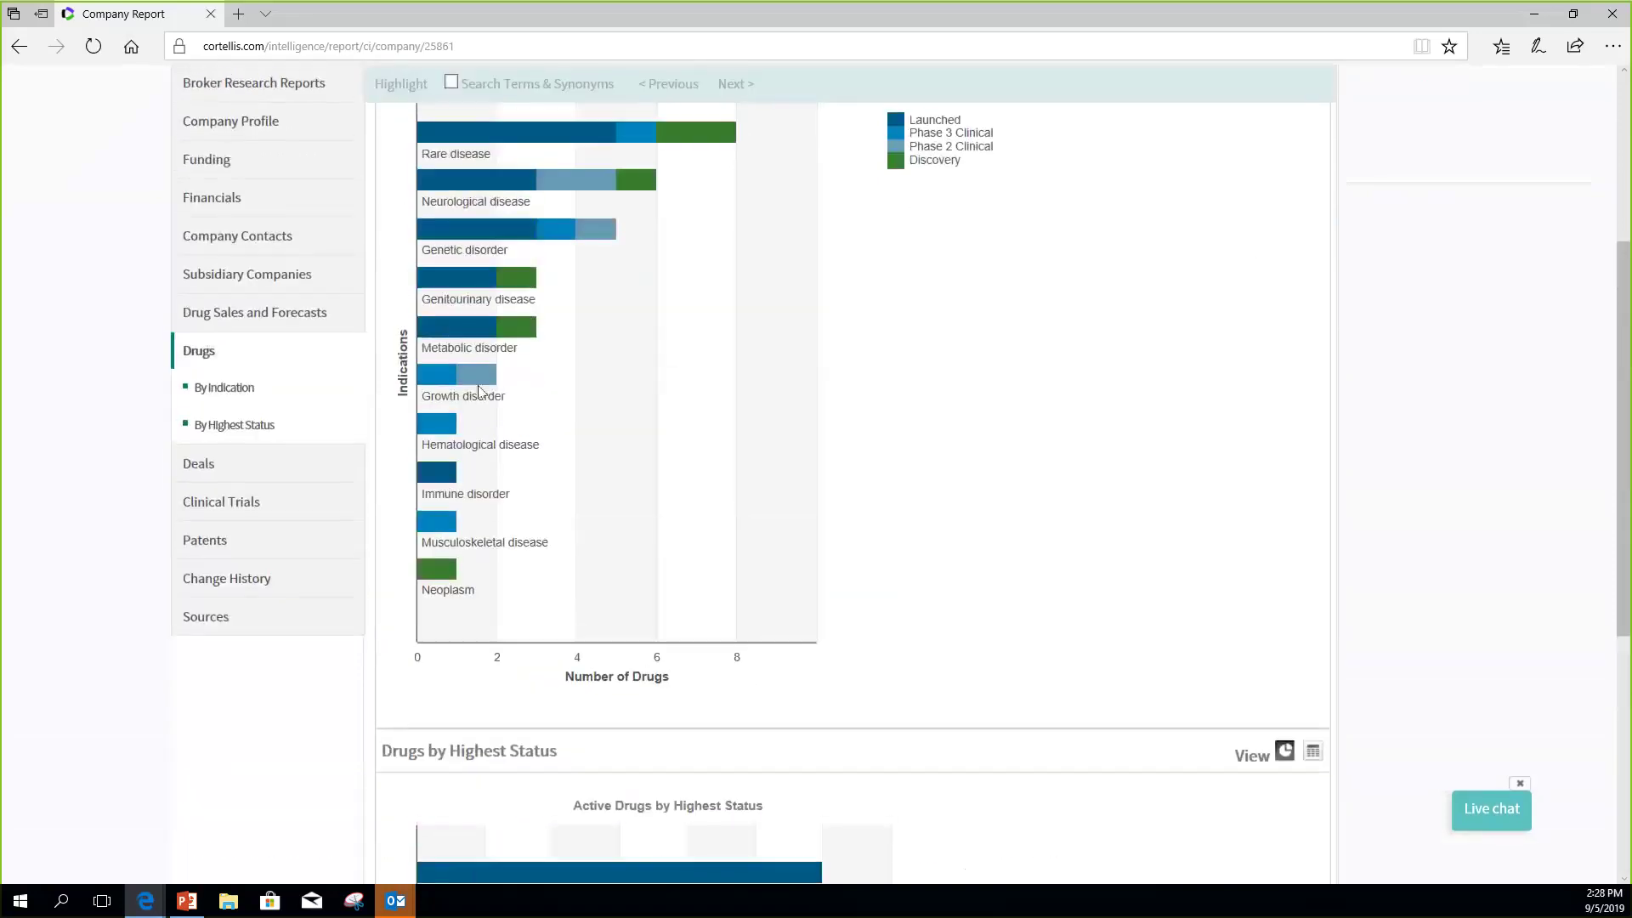
Step: Review the company's deals by agreement type and its patents by indication
click(269, 463)
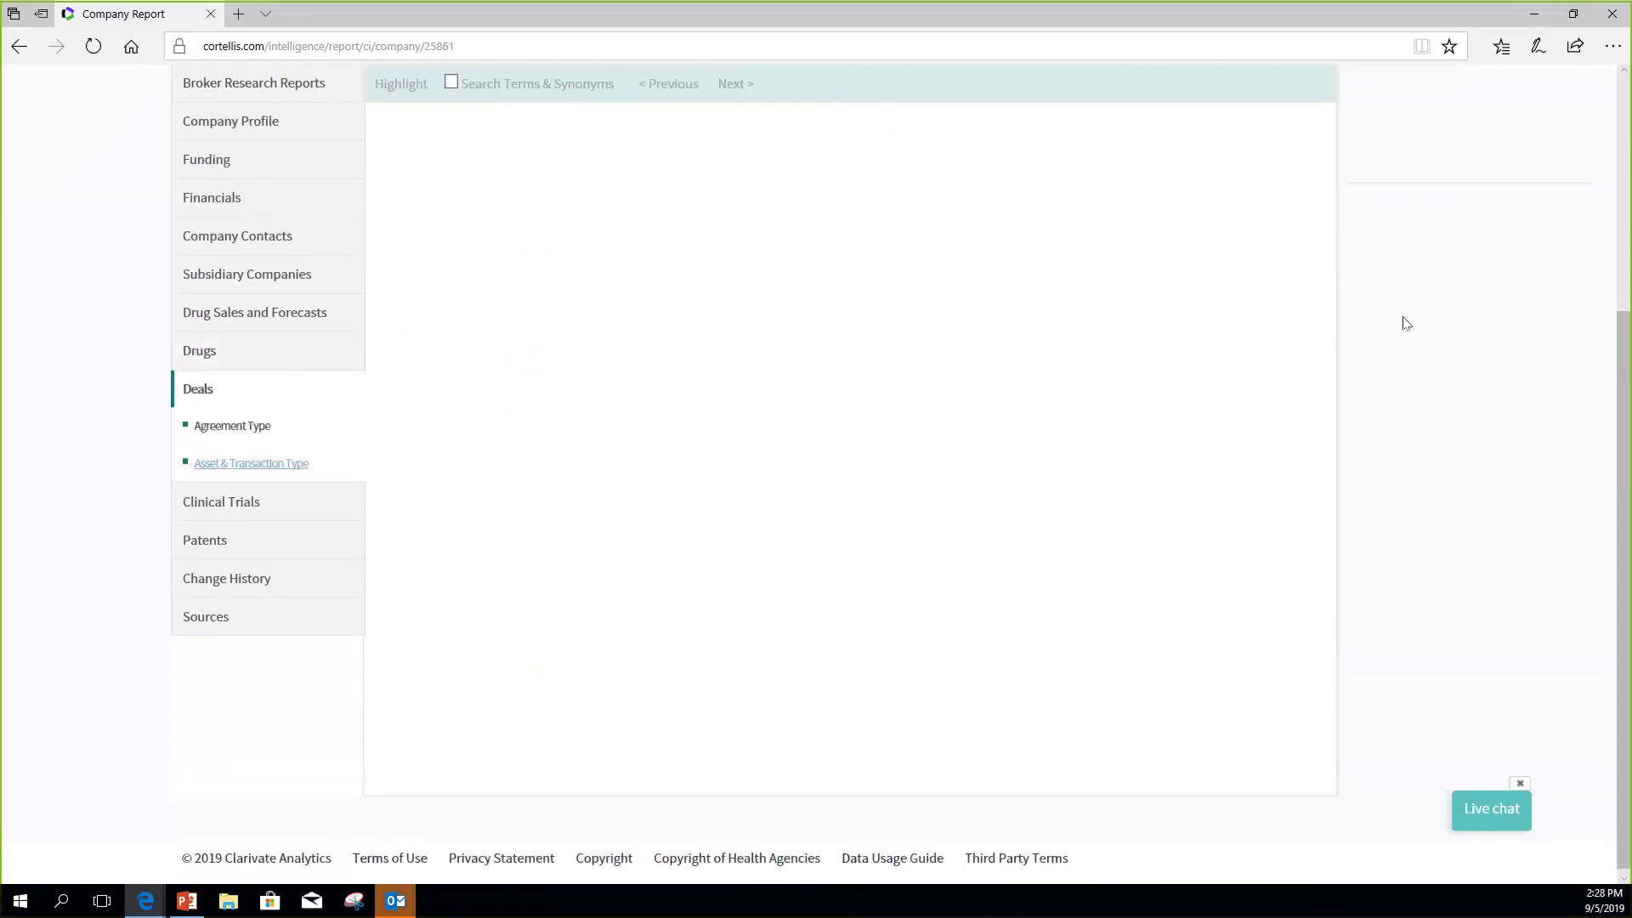
scroll(1367, 304, up, 2)
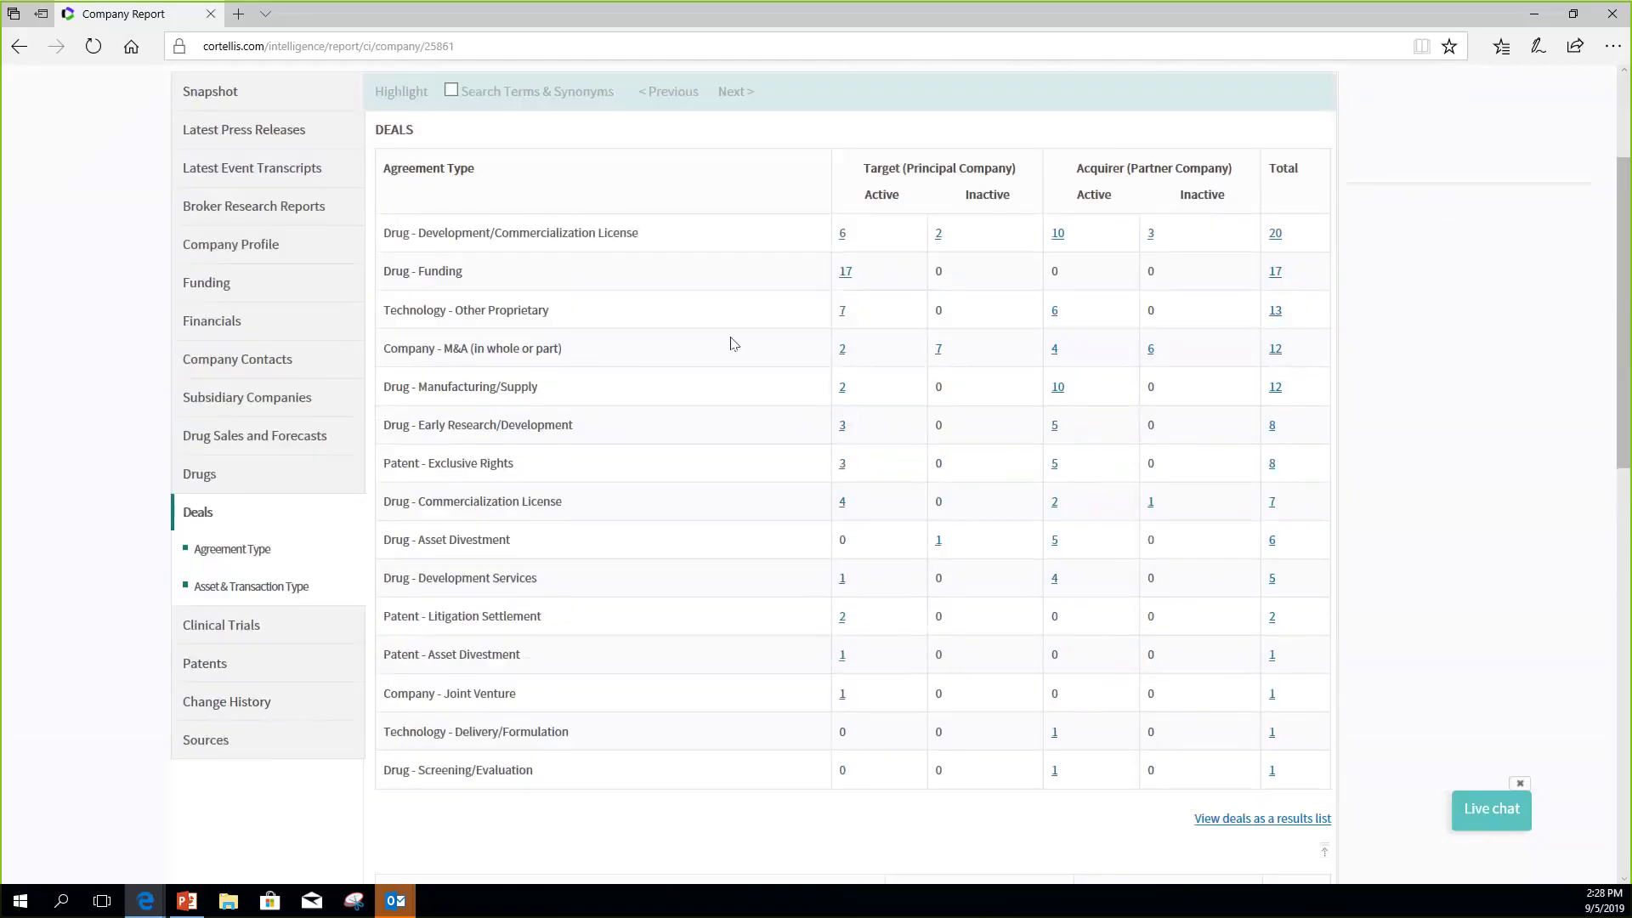
click(282, 677)
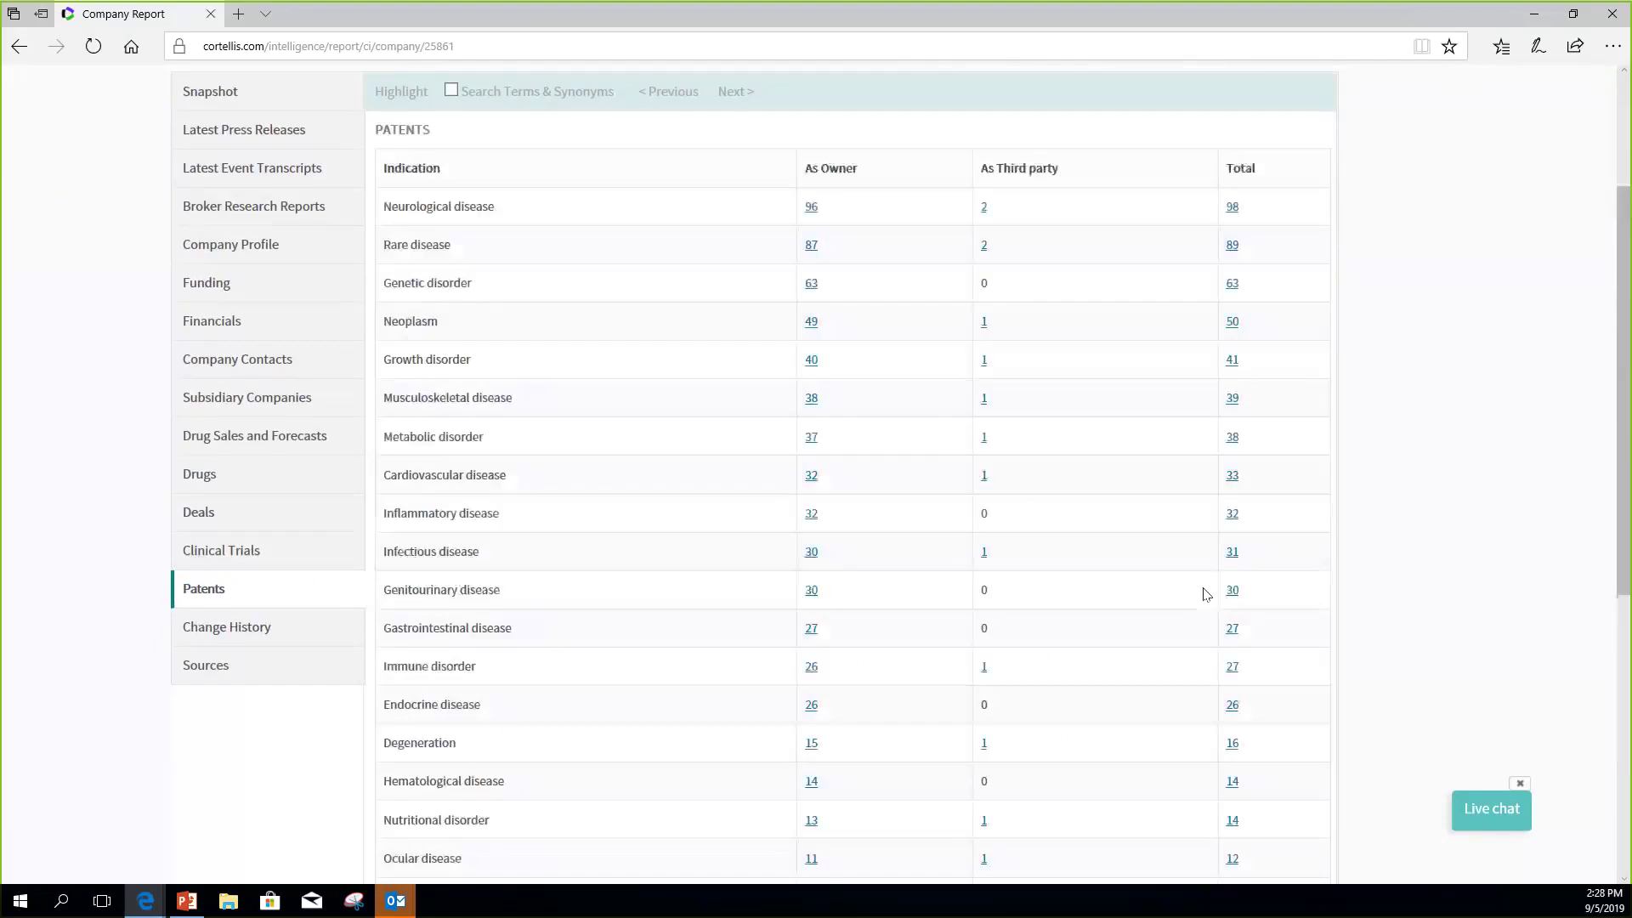
scroll(1225, 560, down, 6)
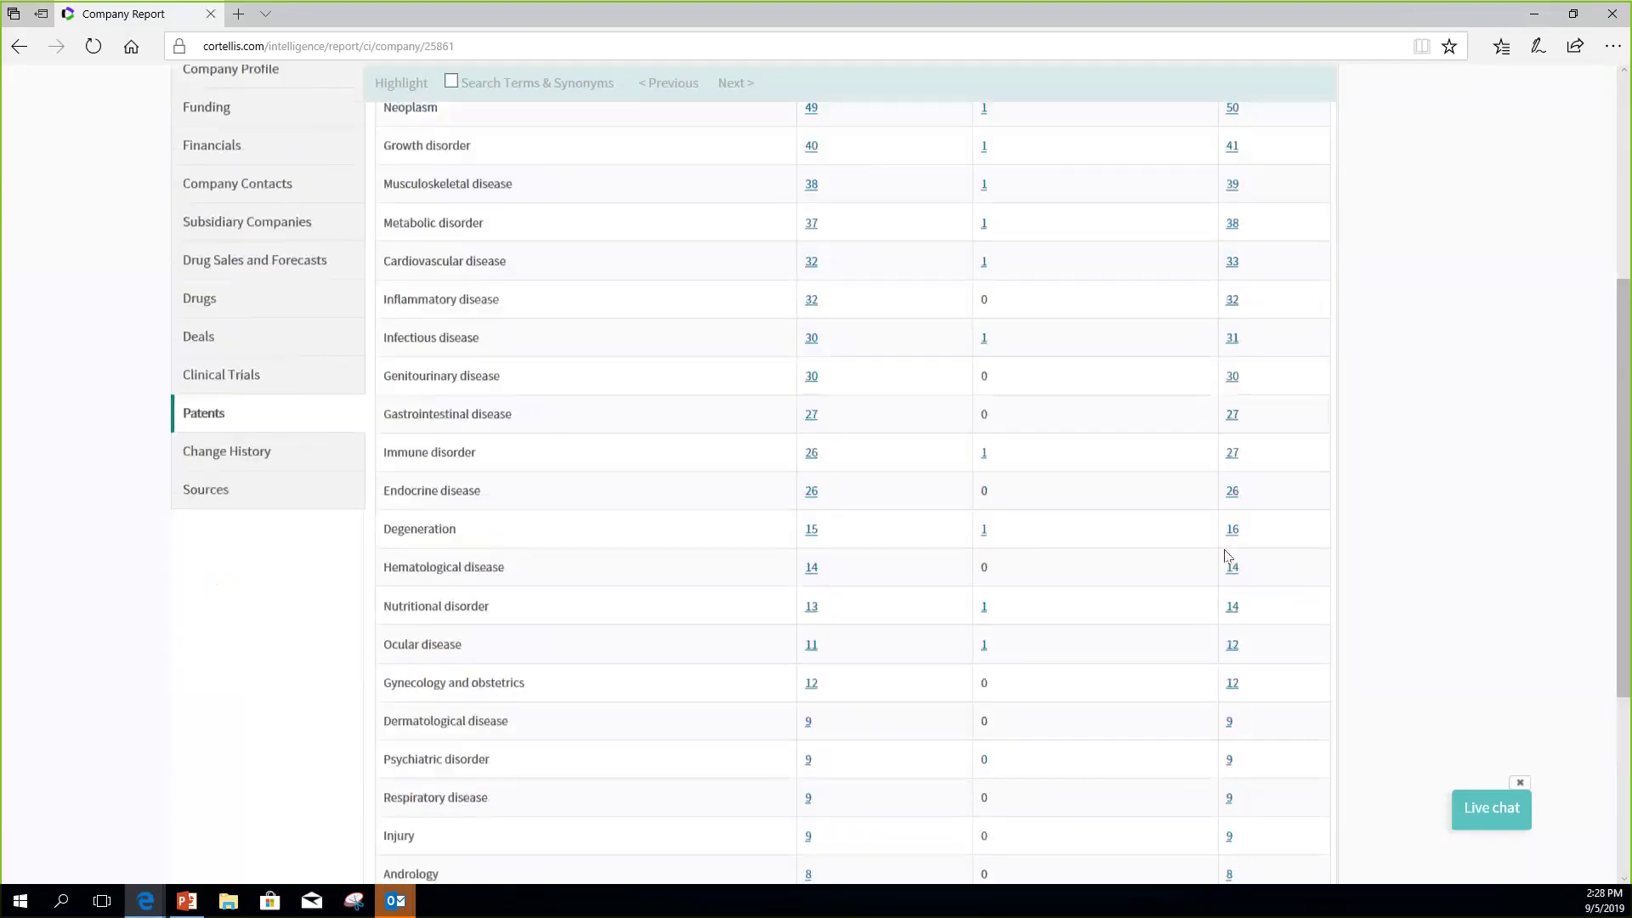
scroll(1228, 556, up, 8)
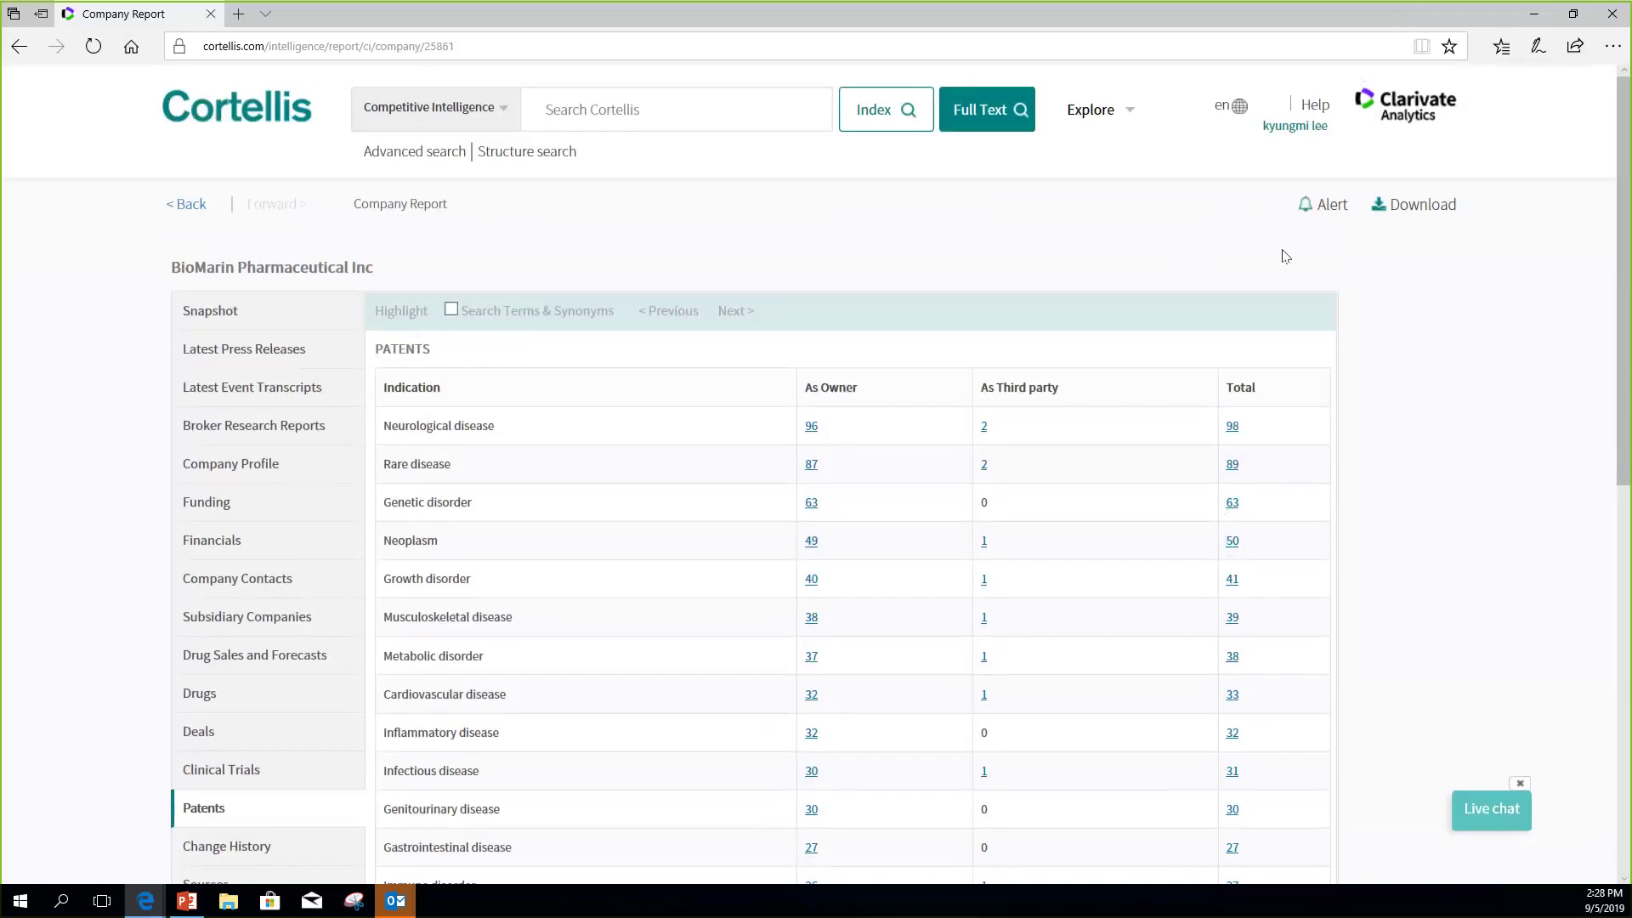
Step: Open the alert setup for the BioMarin company report and close it without creating an alert
click(1331, 206)
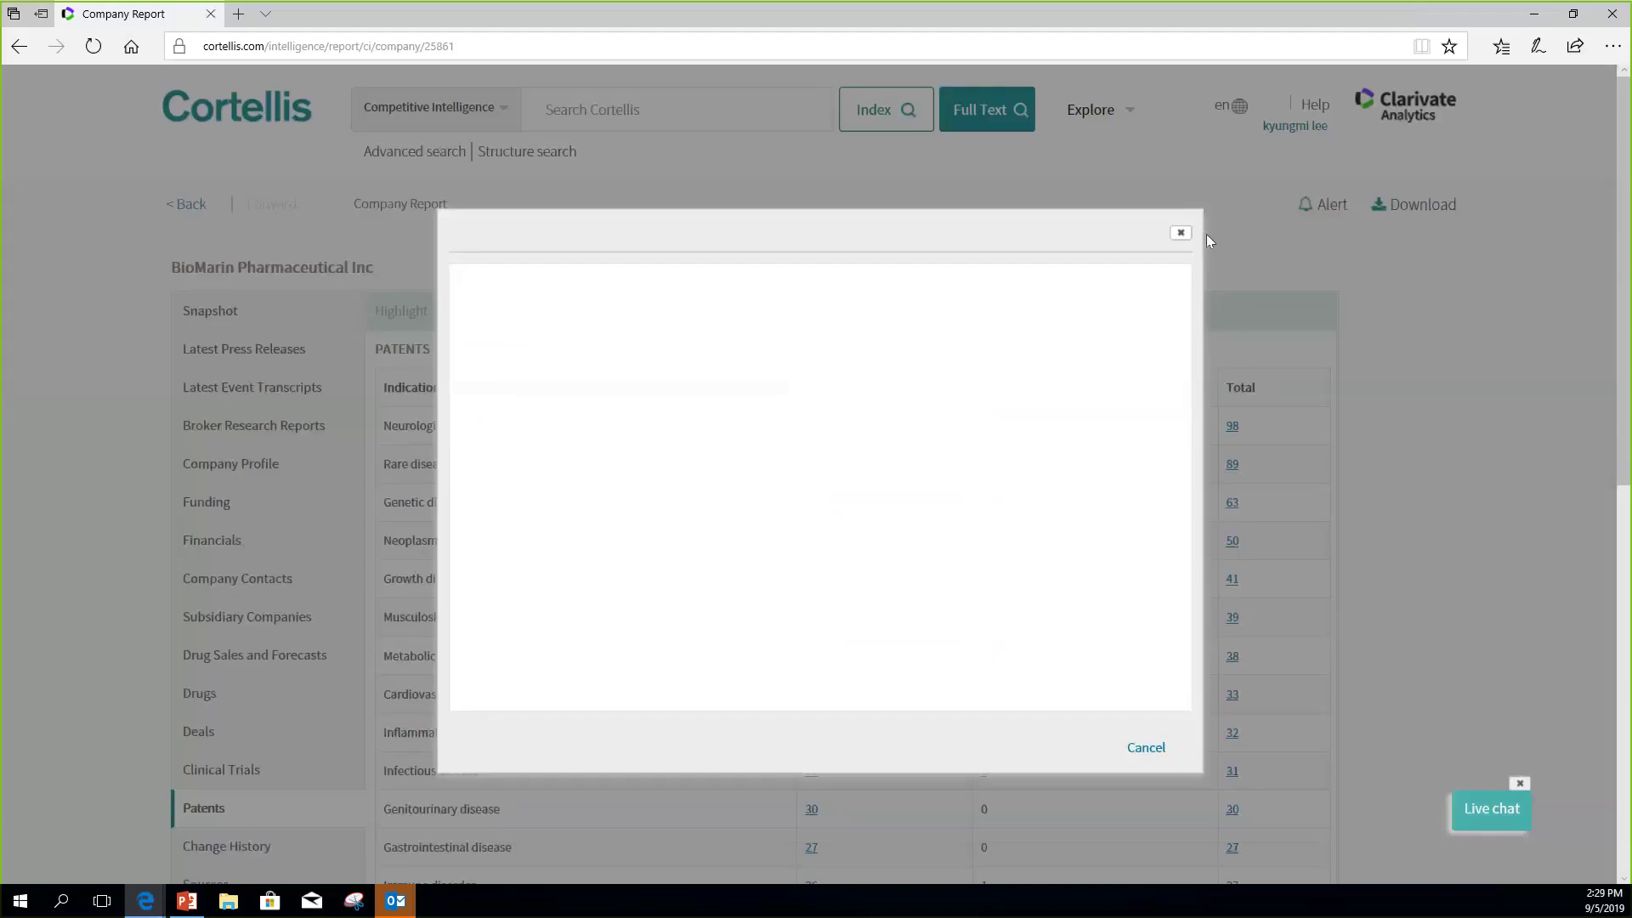
click(1181, 234)
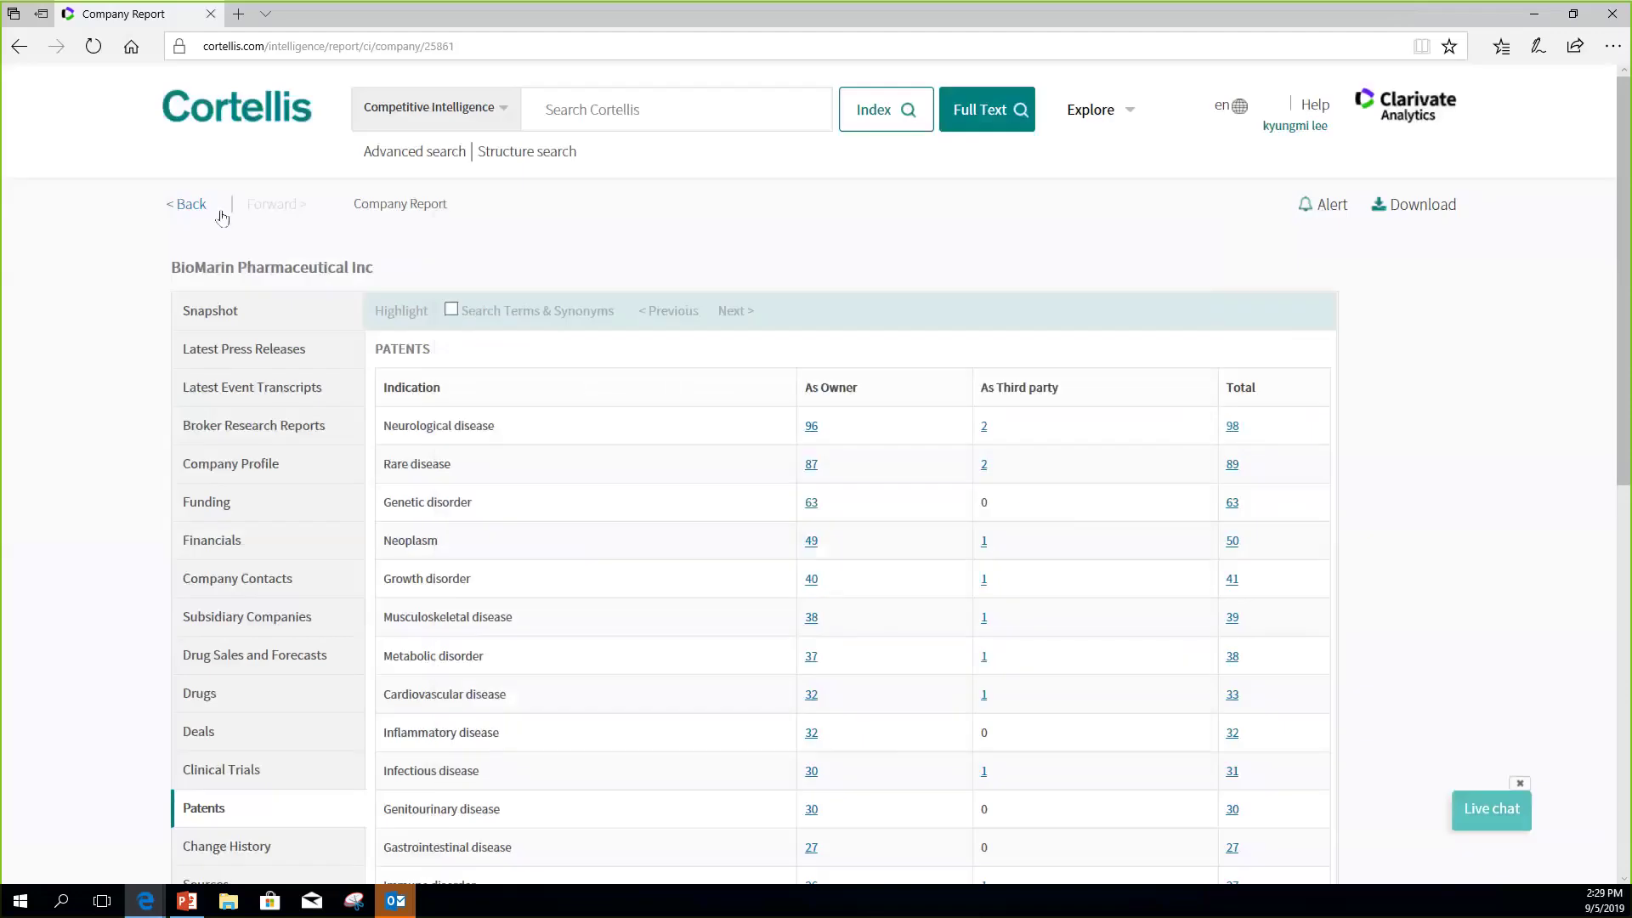
Step: Go back through the tralesinidase alfa drug report to the filtered drug search results, and switch to PowerPoint
mouse_move(192, 220)
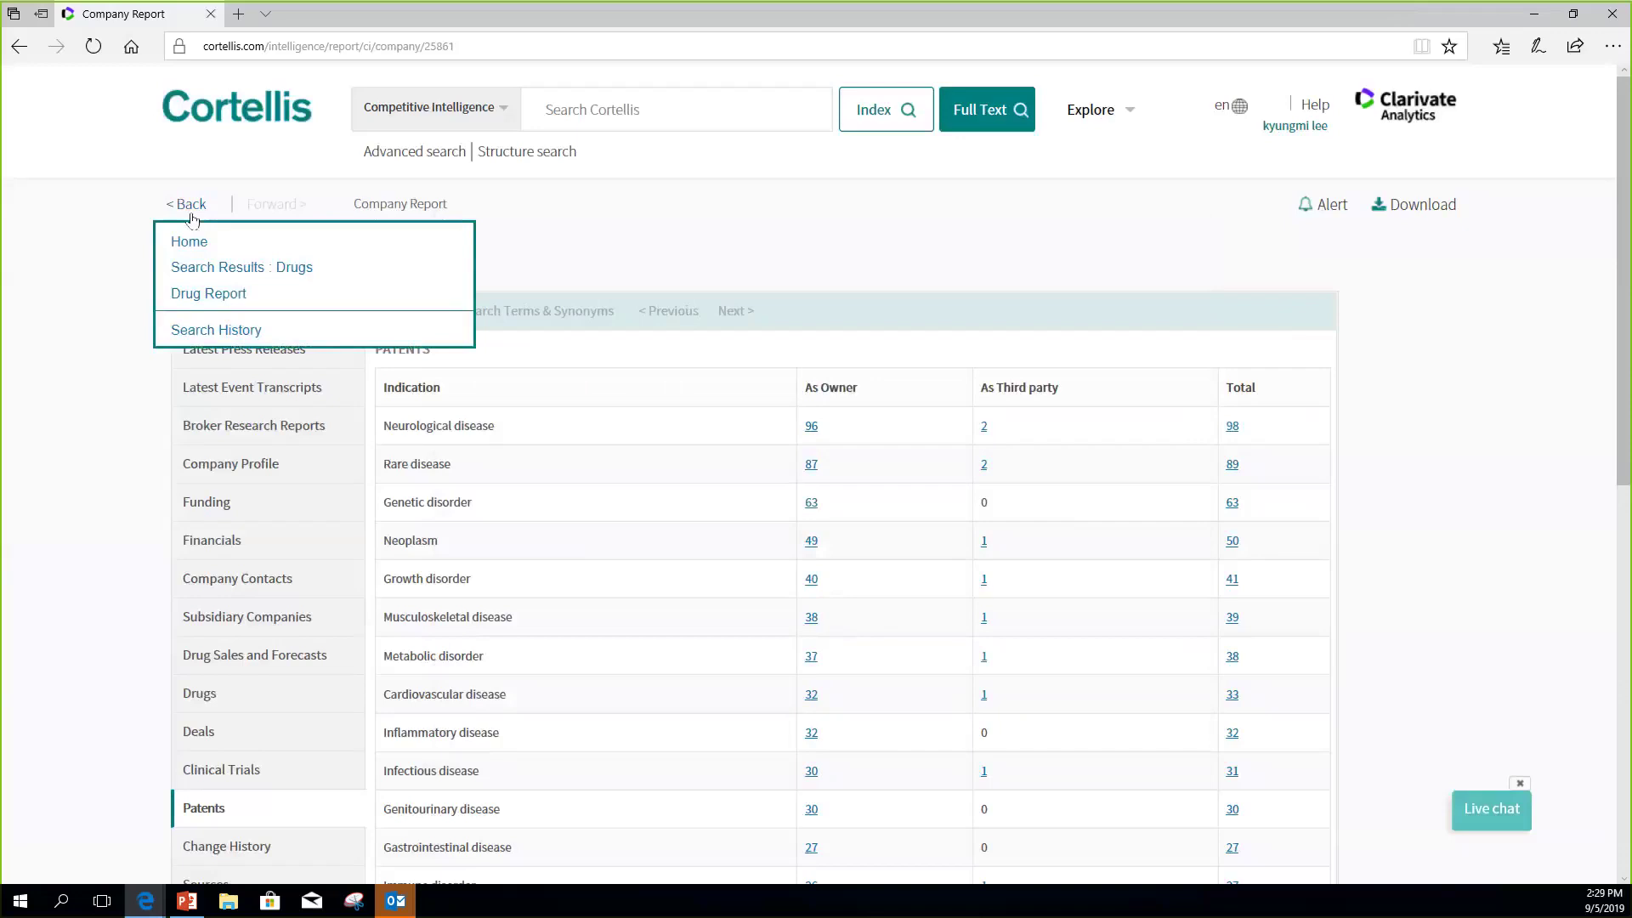
click(193, 213)
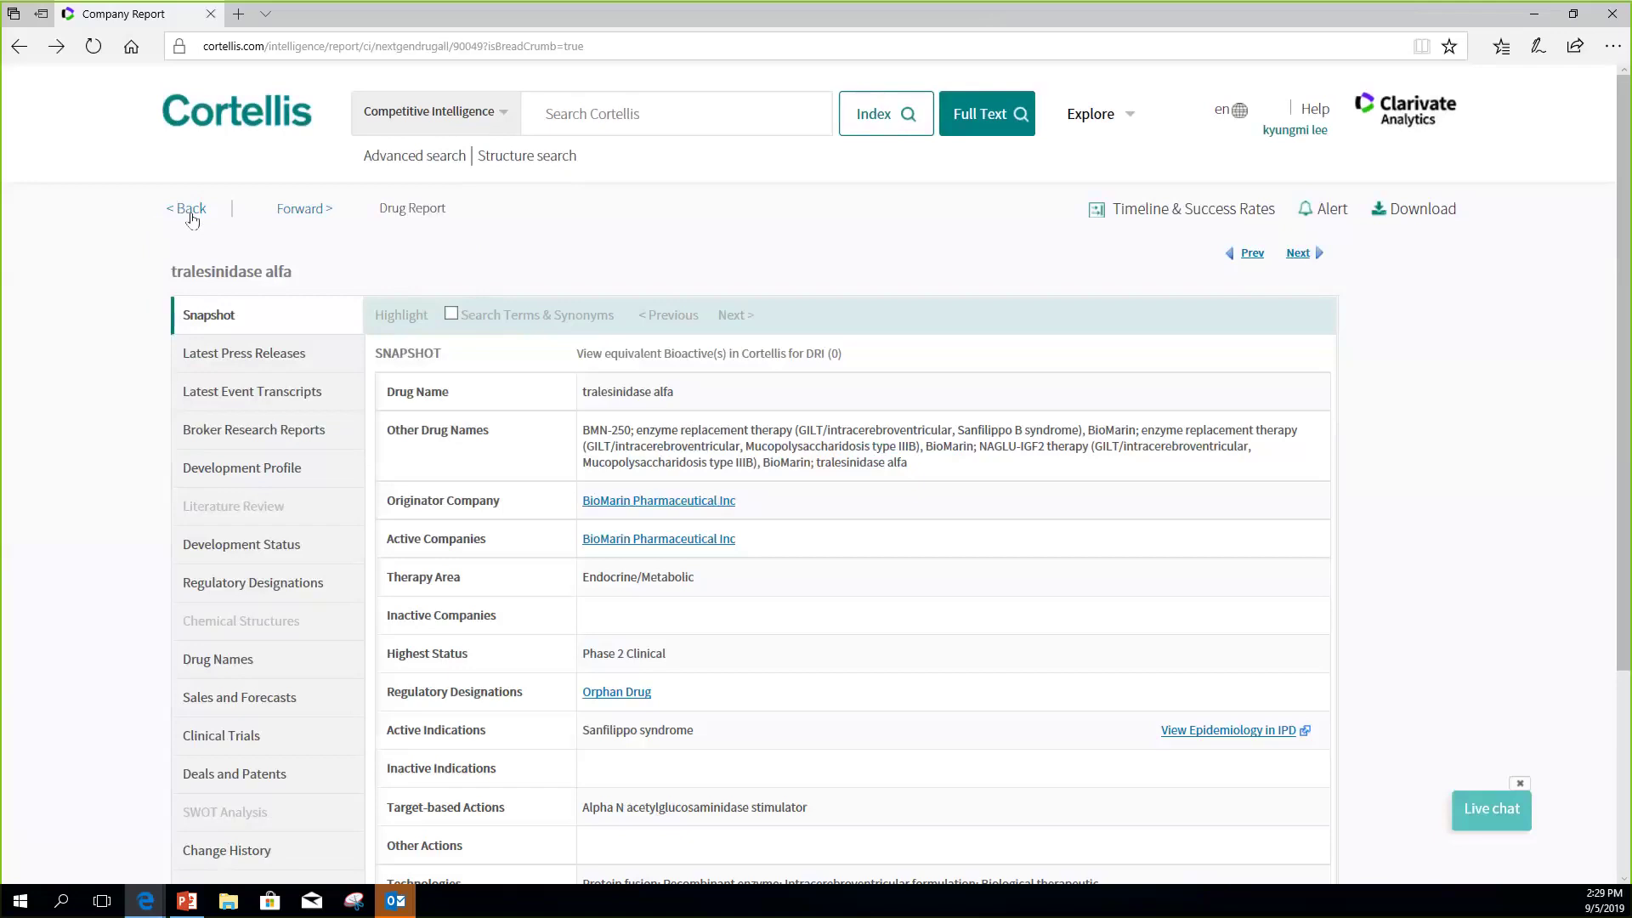
click(193, 210)
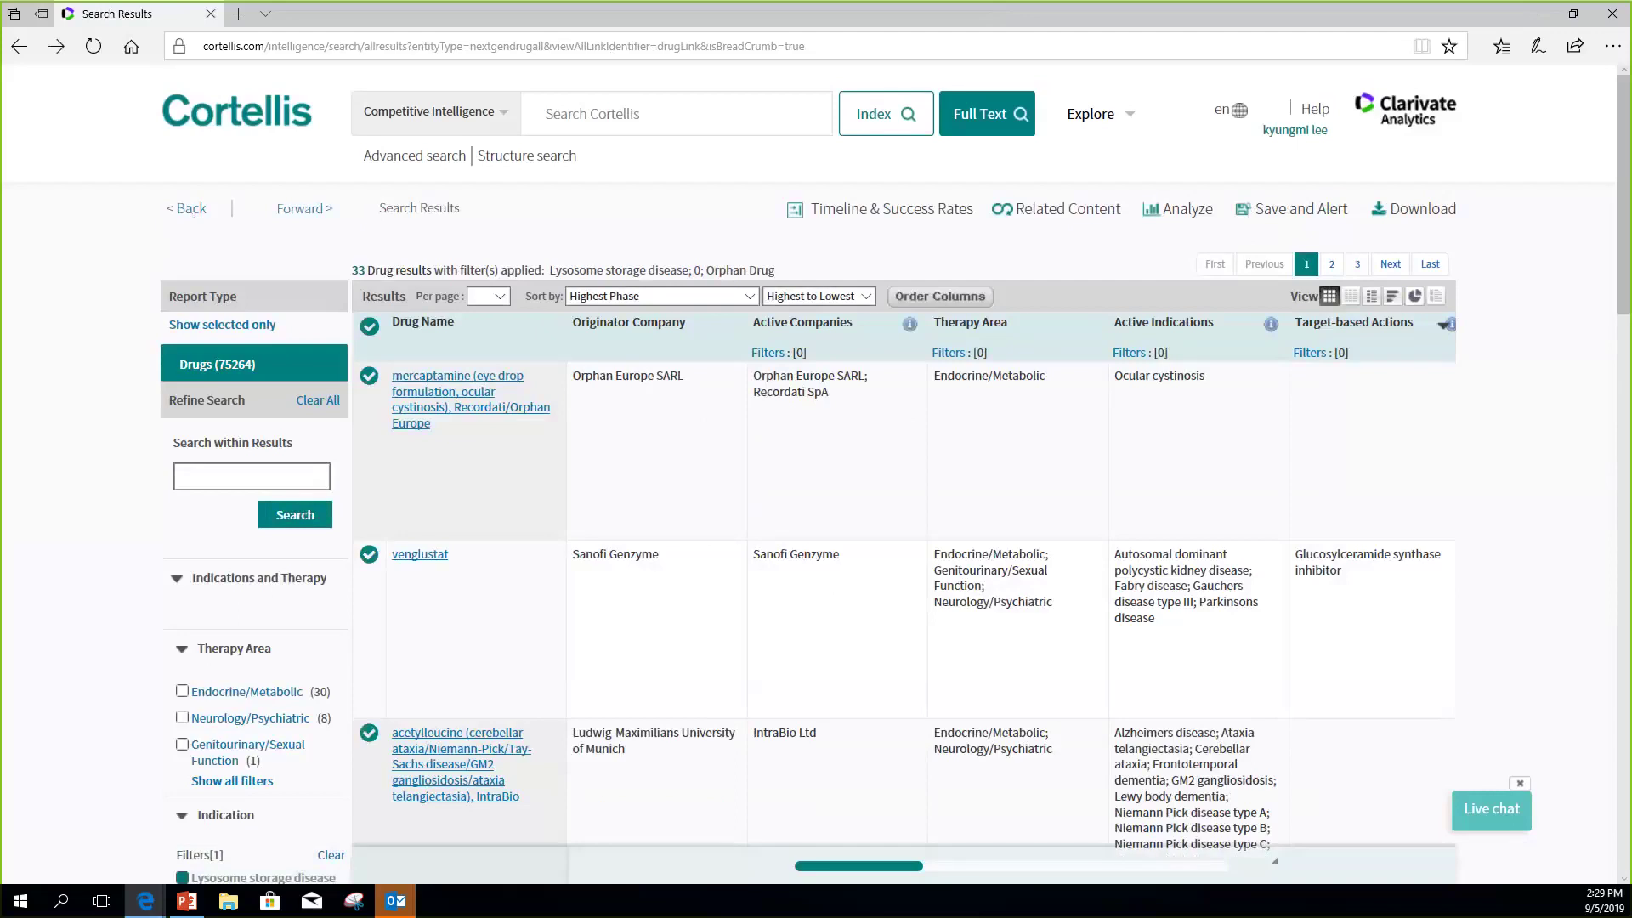
key(alt+Tab)
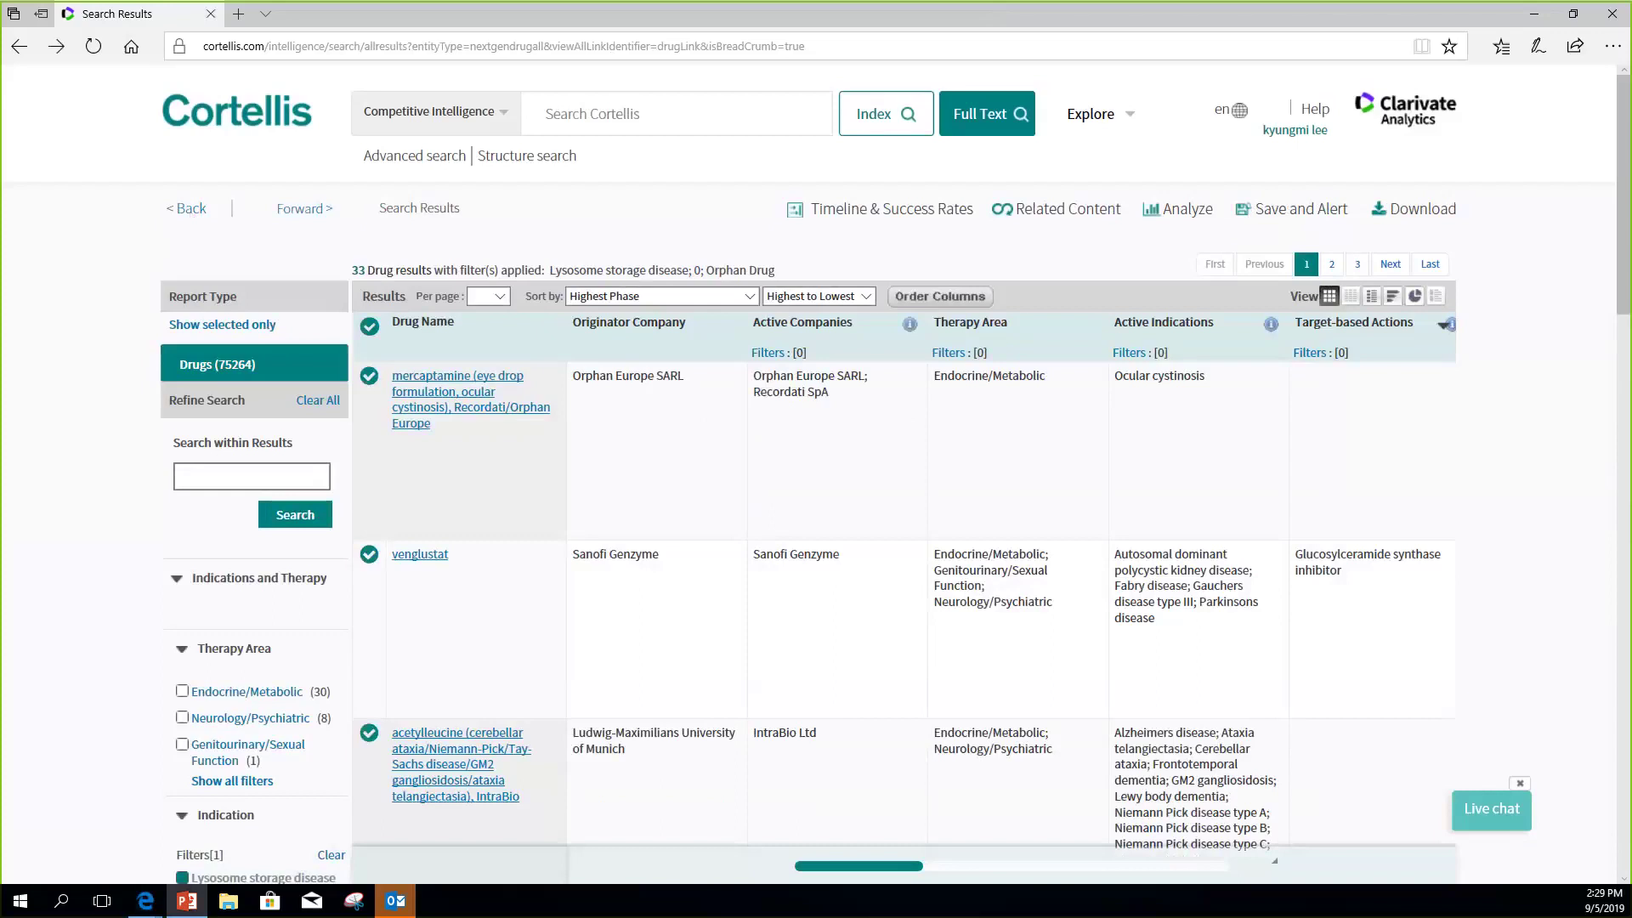